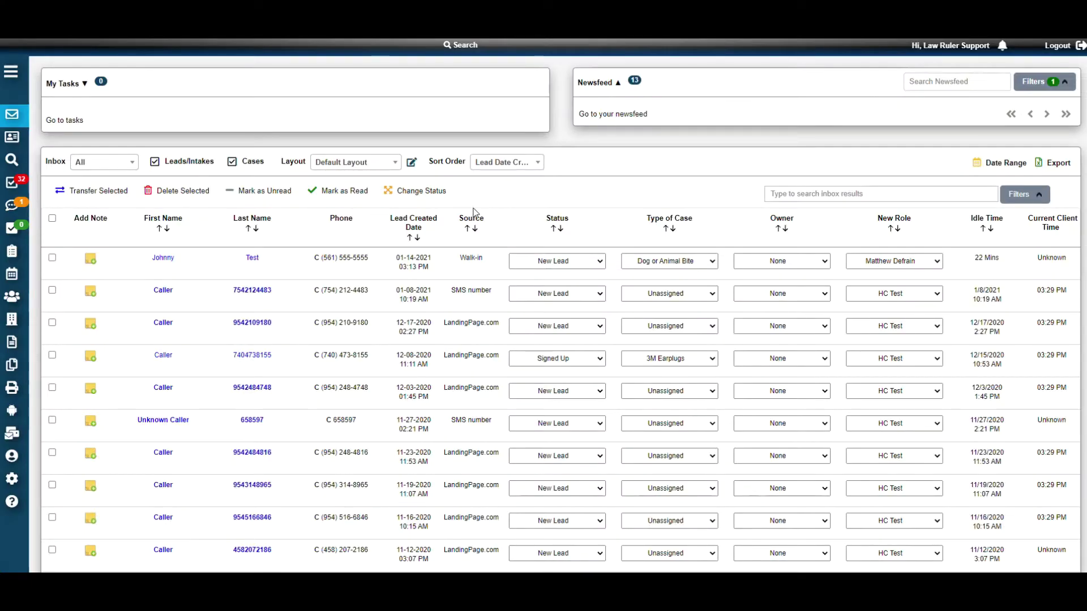
Expand the left navigation sidebar so every section shows its name
{"action": "left_click", "coordinate": [11, 72]}
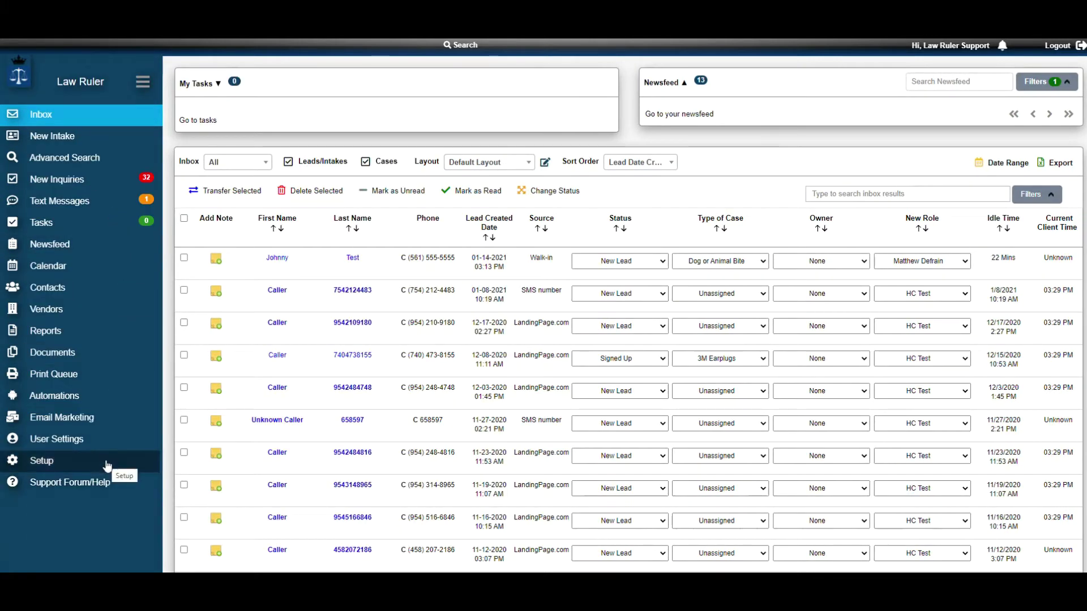
Go to Setup Home to reach the Intake/Case Form Builder
{"action": "left_click", "coordinate": [108, 465]}
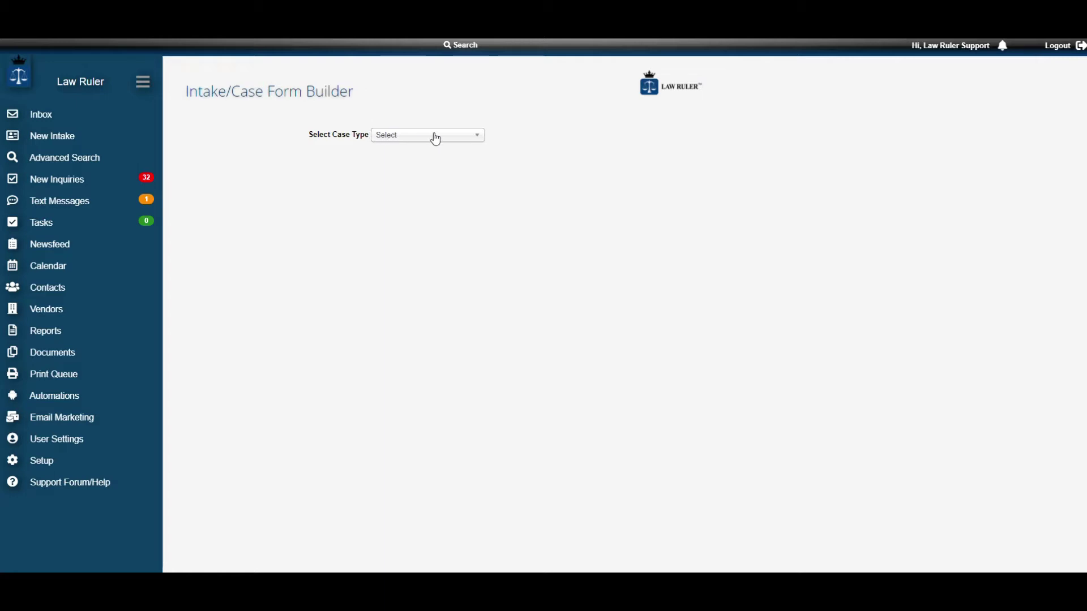
Choose Basic from the Select Case Type list to load its form
{"action": "left_click", "coordinate": [466, 141]}
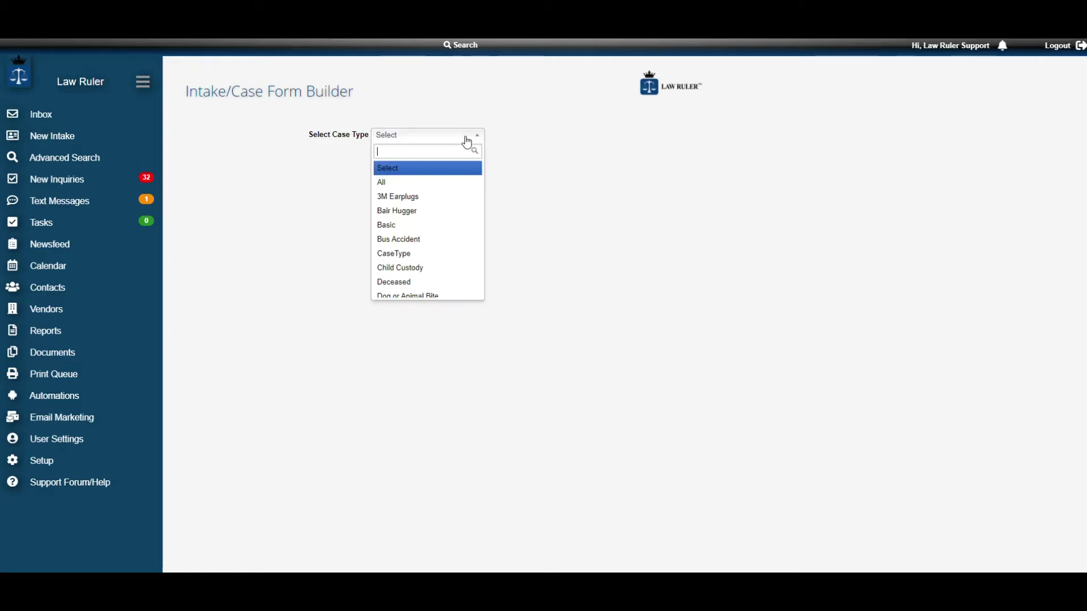
{"action": "left_click", "coordinate": [449, 226]}
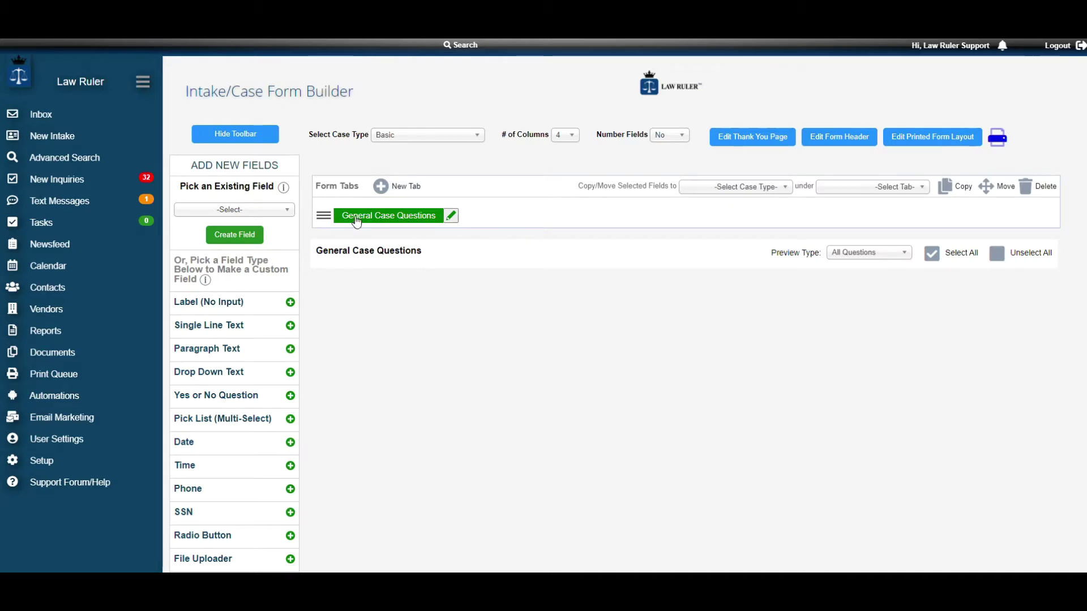
{"action": "left_click", "coordinate": [451, 218]}
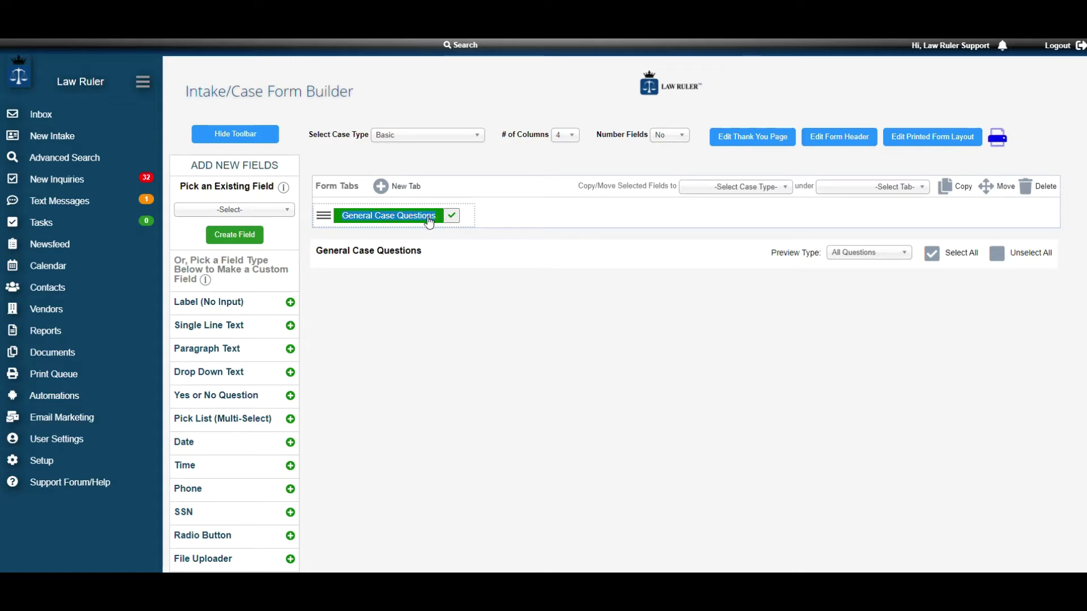
Rename the General Case Questions tab to 'Intake Questionnaire'
{"action": "key", "text": "BackSpace"}
{"action": "type", "text": "Intake Questionnaire"}
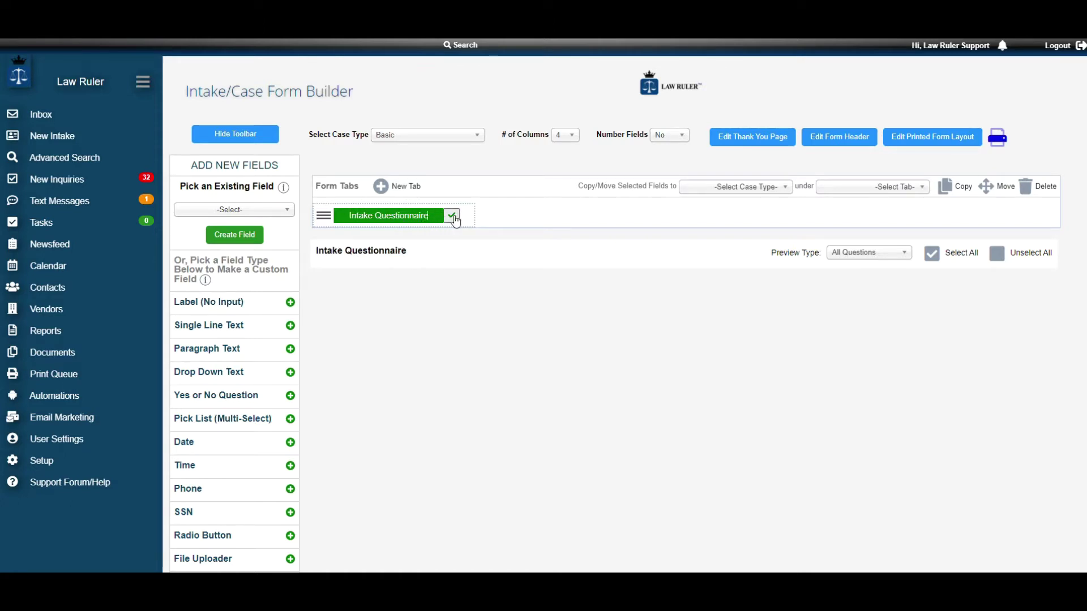
{"action": "left_click", "coordinate": [453, 216]}
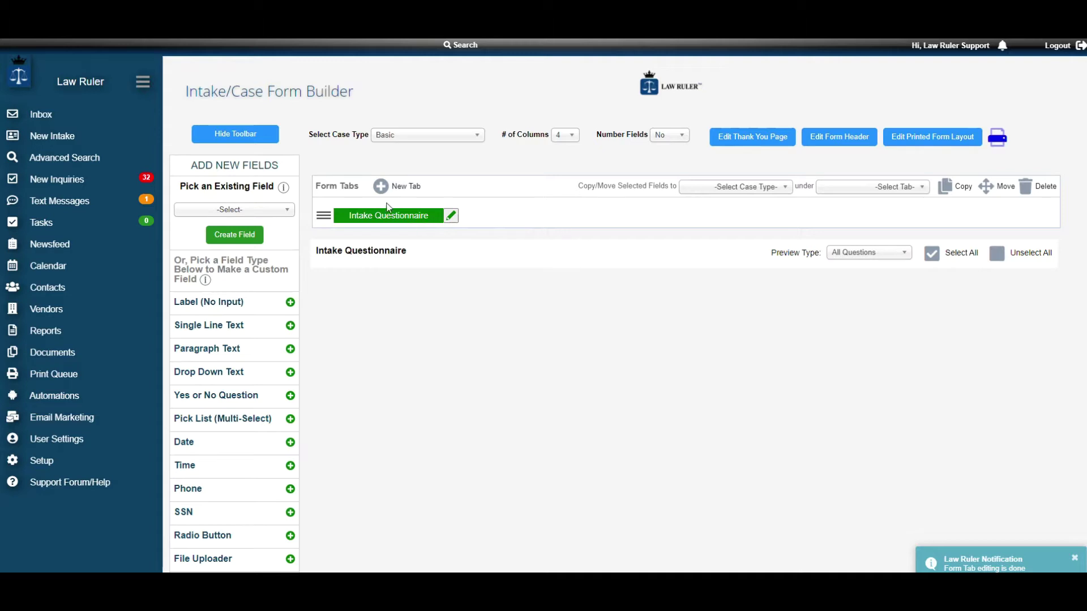
{"action": "left_click", "coordinate": [381, 186]}
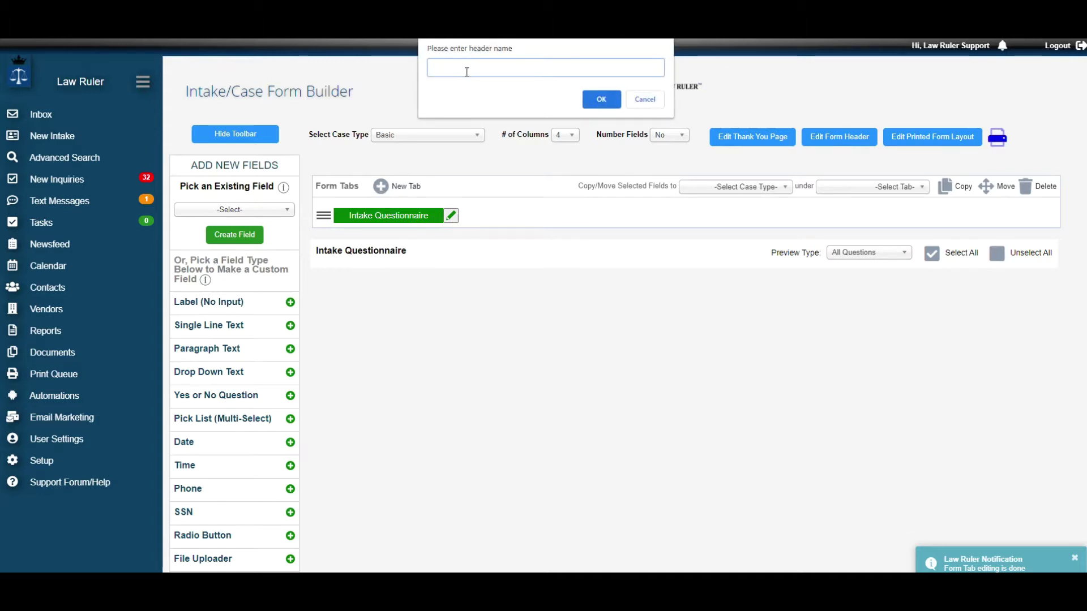
Add a second form tab with the header name 'New Tab'
{"action": "type", "text": "New Tab"}
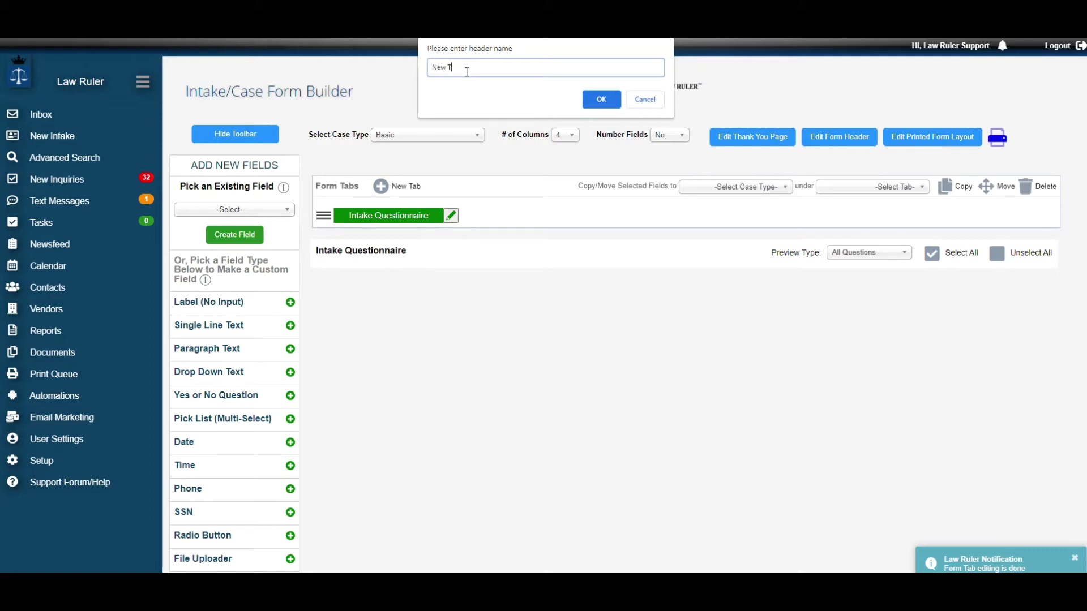
{"action": "left_click", "coordinate": [607, 100]}
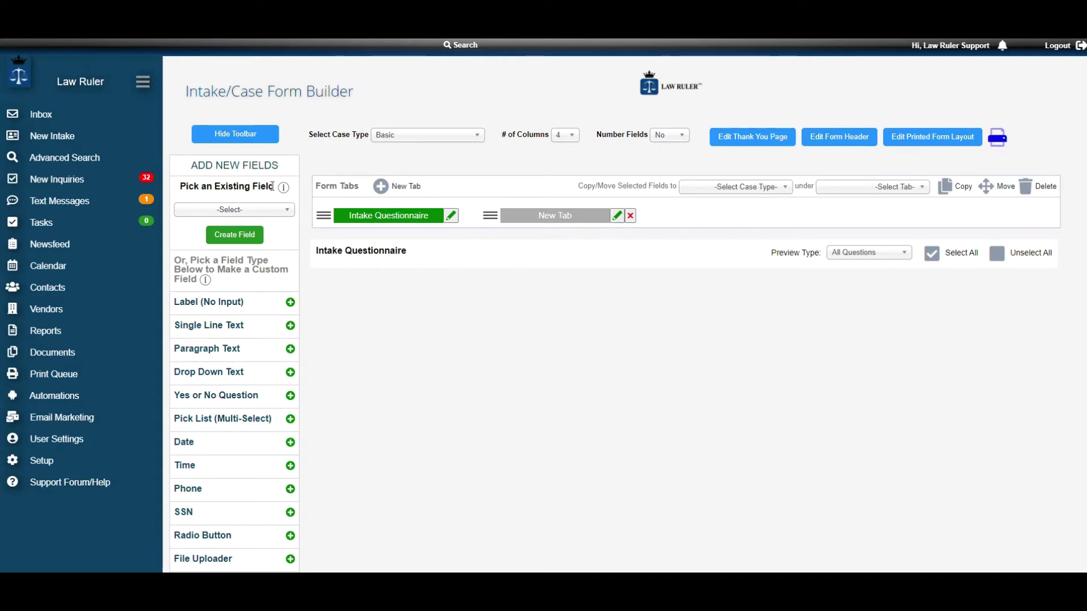
Filter the existing-field list by 'name' and pick First Name
{"action": "mouse_move", "coordinate": [284, 189]}
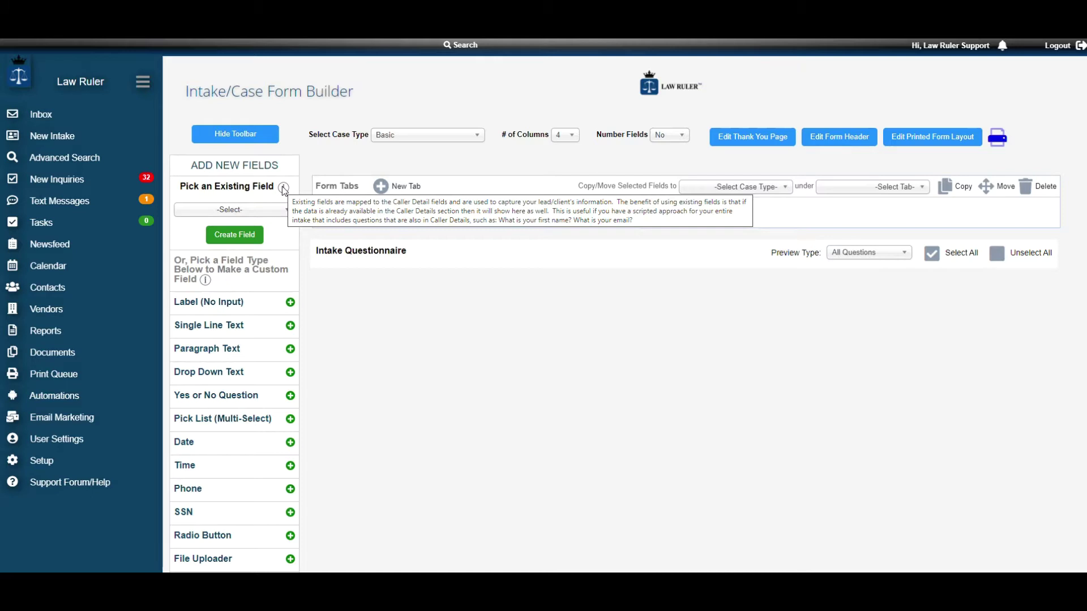
{"action": "left_click", "coordinate": [249, 210]}
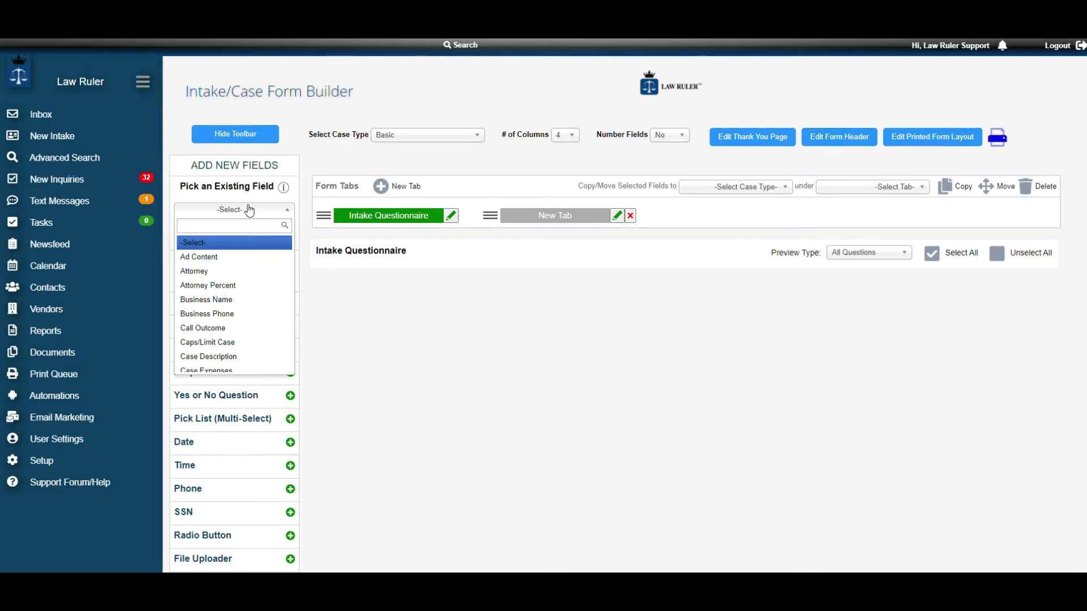
{"action": "type", "text": "name"}
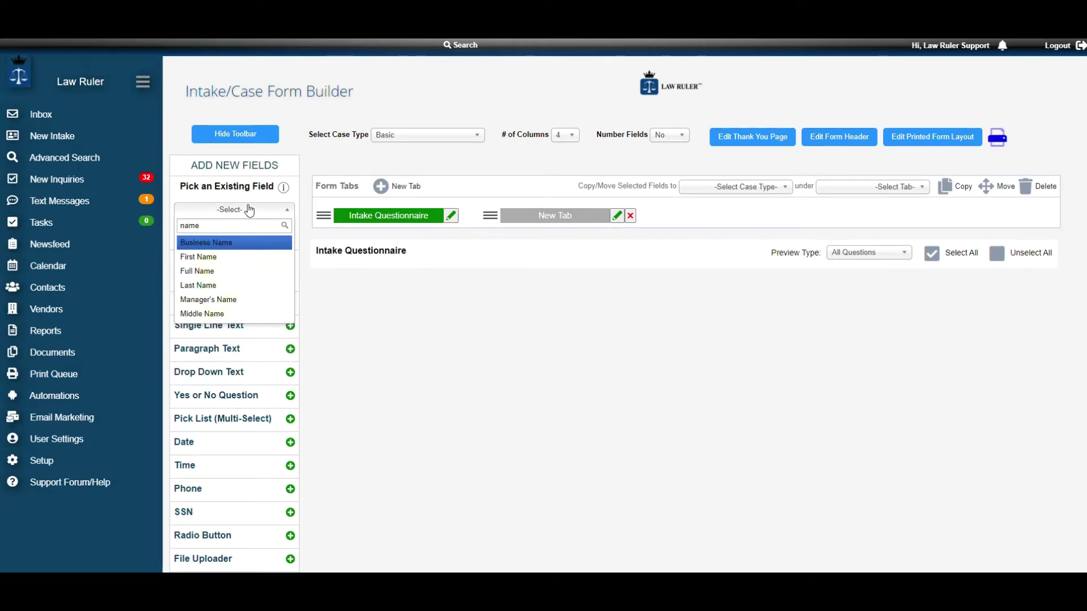
{"action": "left_click", "coordinate": [238, 260]}
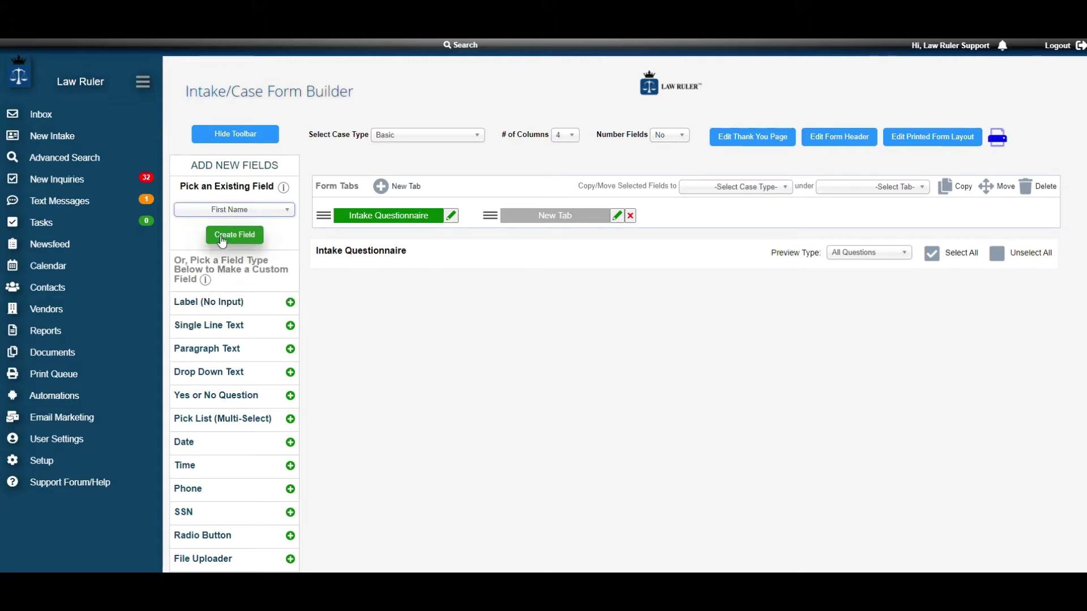
Create a field from First Name labelled 'What is your first name?'
{"action": "left_click", "coordinate": [235, 235]}
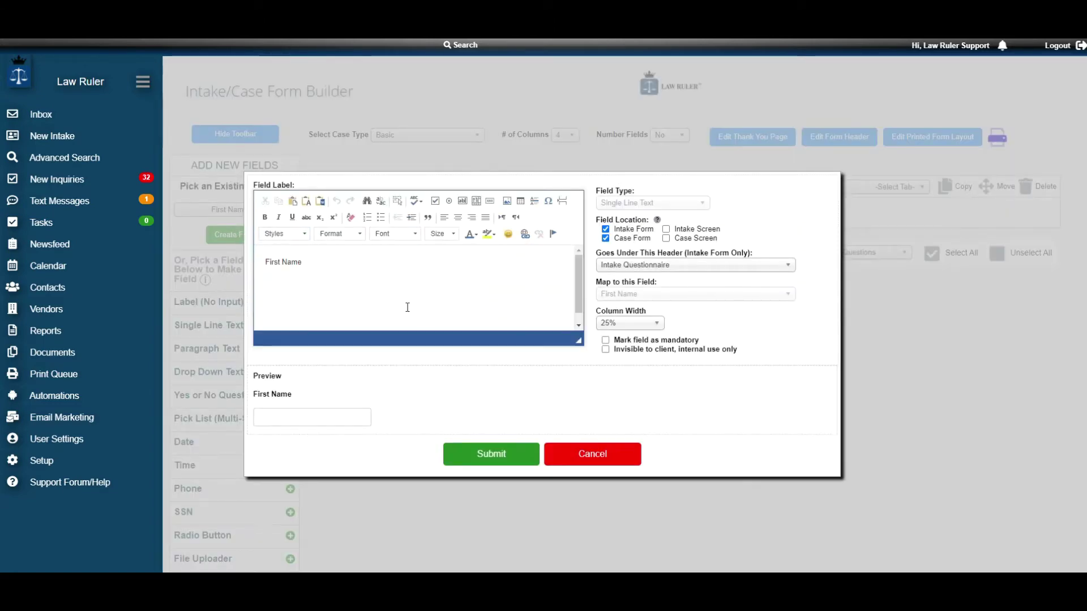
{"action": "left_click", "coordinate": [335, 262]}
{"action": "key", "text": "ctrl+shift+Left"}
{"action": "key", "text": "ctrl+shift+Left"}
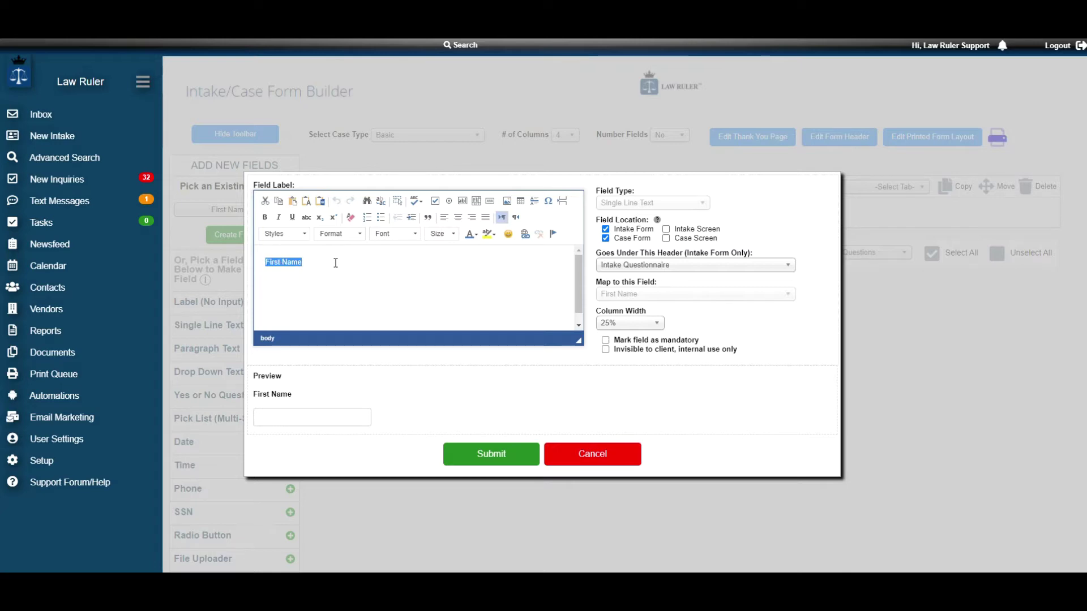
{"action": "type", "text": "What is your F"}
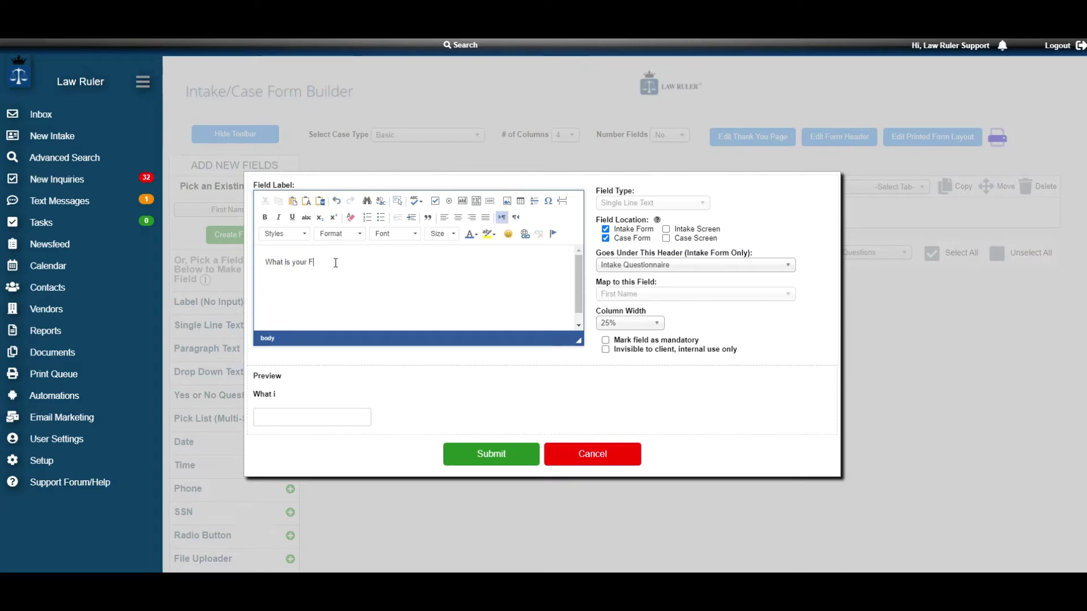
{"action": "key", "text": "BackSpace"}
{"action": "type", "text": "first name?"}
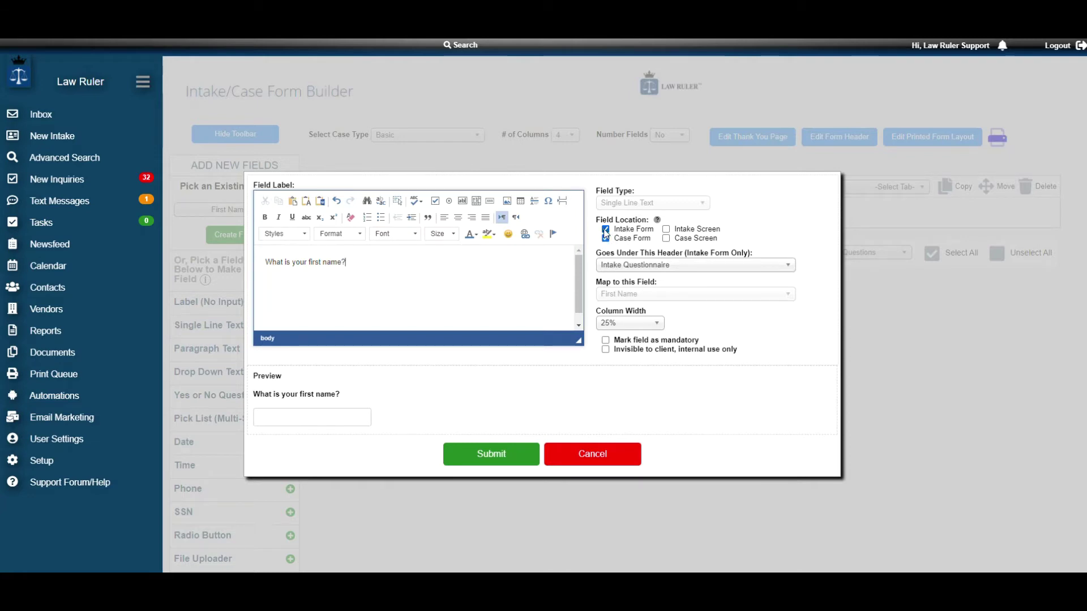
{"action": "left_click", "coordinate": [605, 238]}
Tick Case Form and Case Screen so the question appears in all four locations
{"action": "left_click", "coordinate": [605, 238]}
{"action": "left_click", "coordinate": [666, 238]}
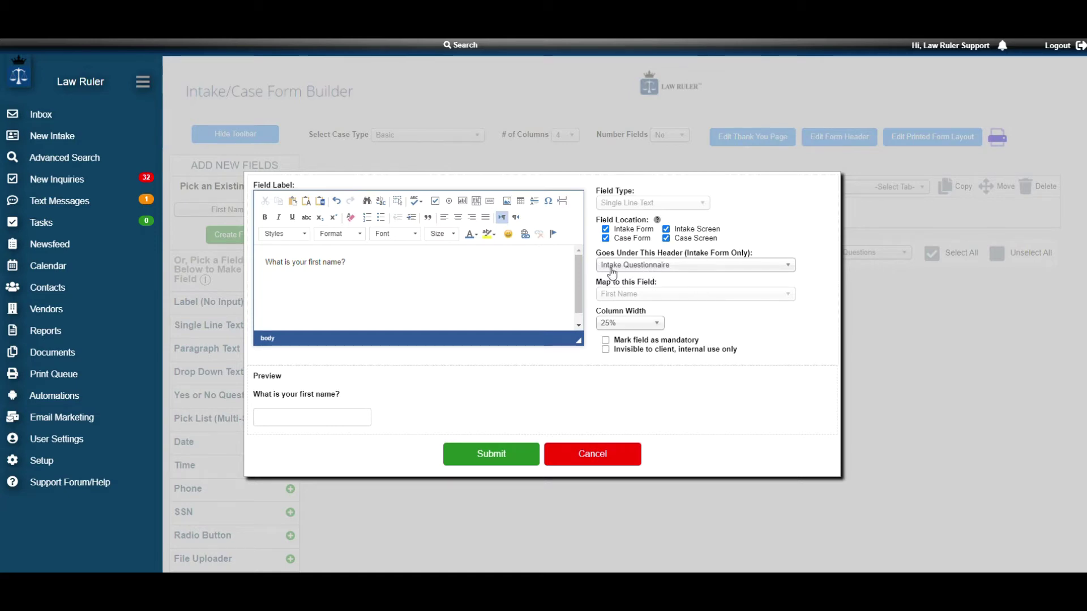
Keep the question under Intake Questionnaire at 25% column width and submit it
{"action": "left_click", "coordinate": [666, 273]}
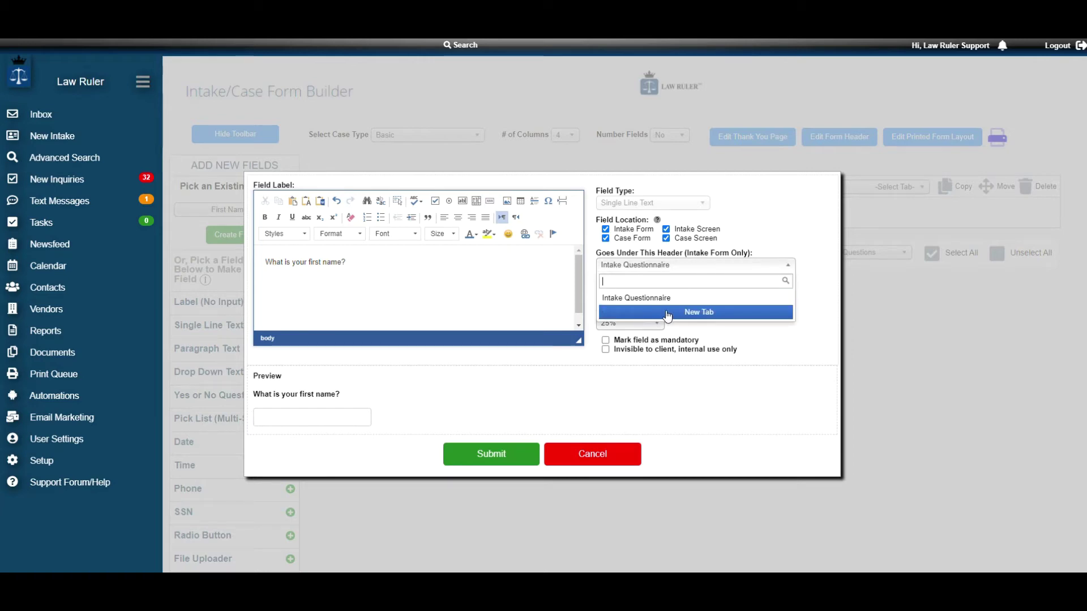
{"action": "left_click", "coordinate": [641, 300]}
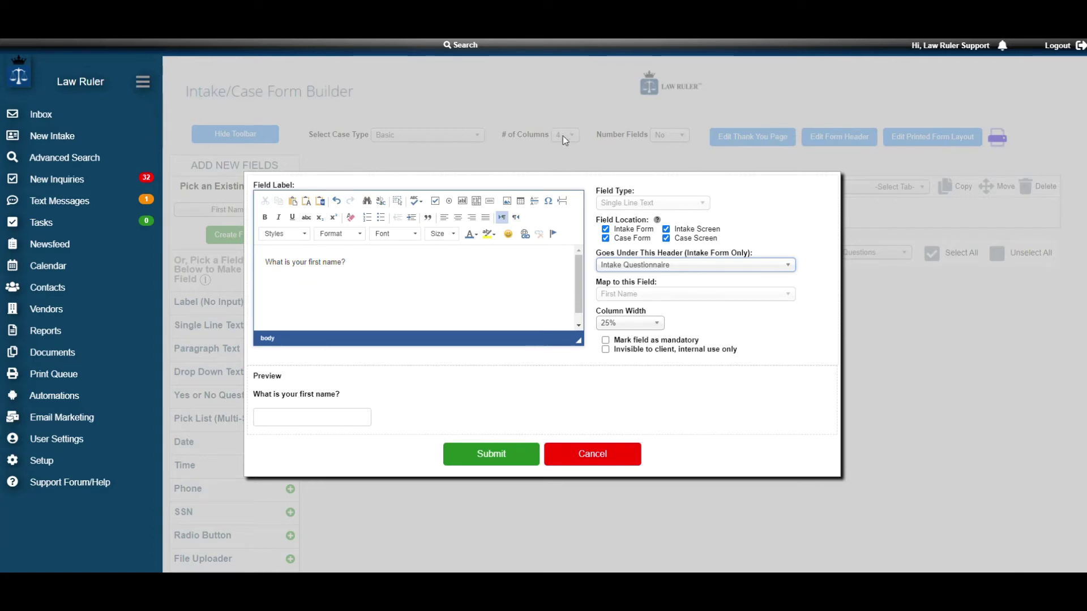
{"action": "left_click", "coordinate": [634, 324]}
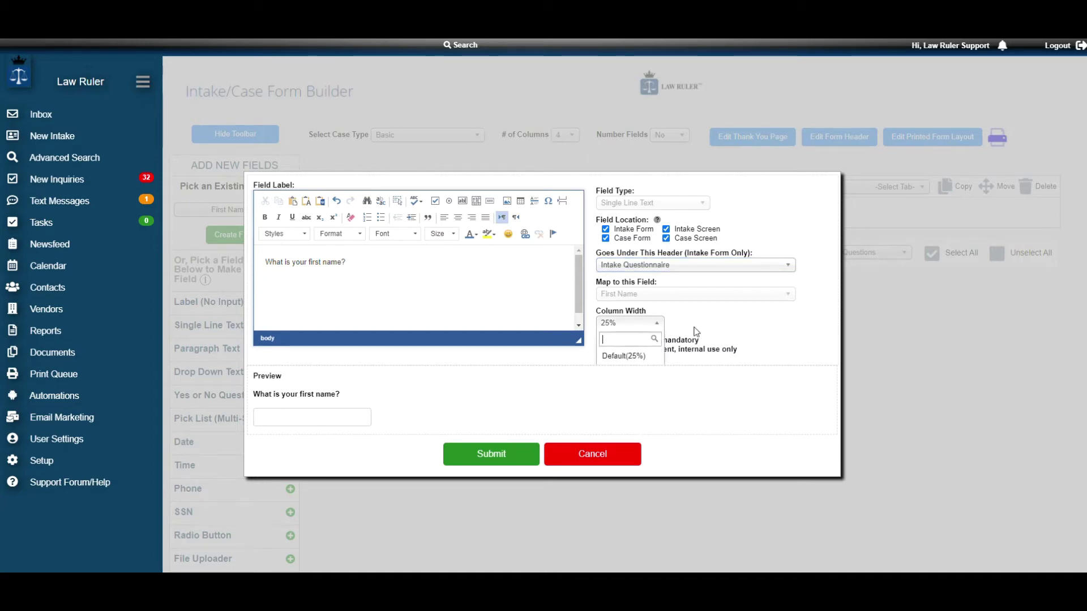
{"action": "scroll", "coordinate": [696, 332], "scroll_direction": "down", "scroll_amount": 2}
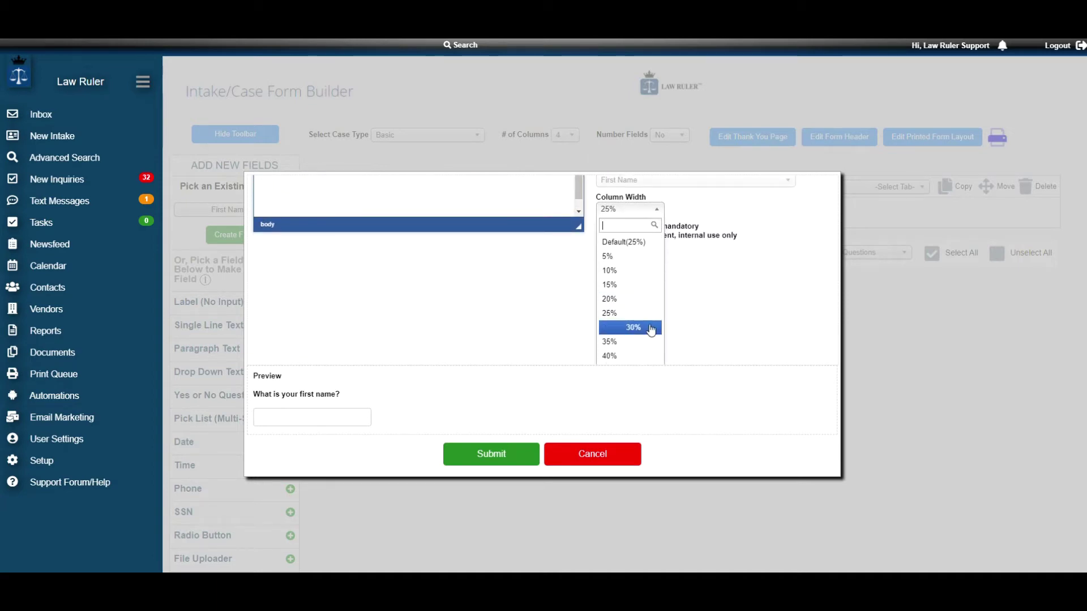
{"action": "left_click", "coordinate": [688, 317]}
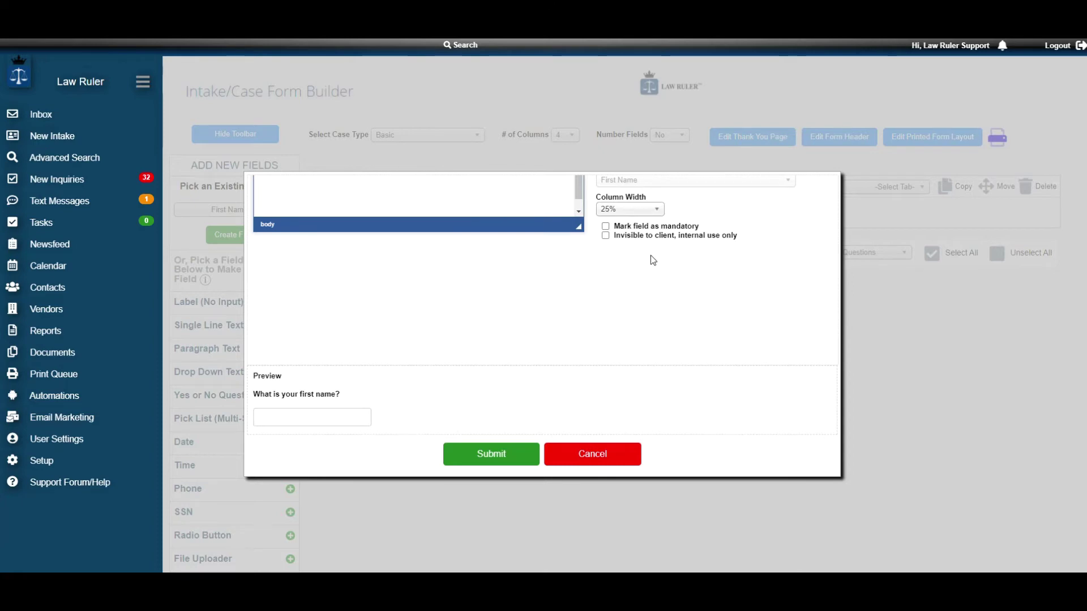
{"action": "scroll", "coordinate": [650, 257], "scroll_direction": "up", "scroll_amount": 2}
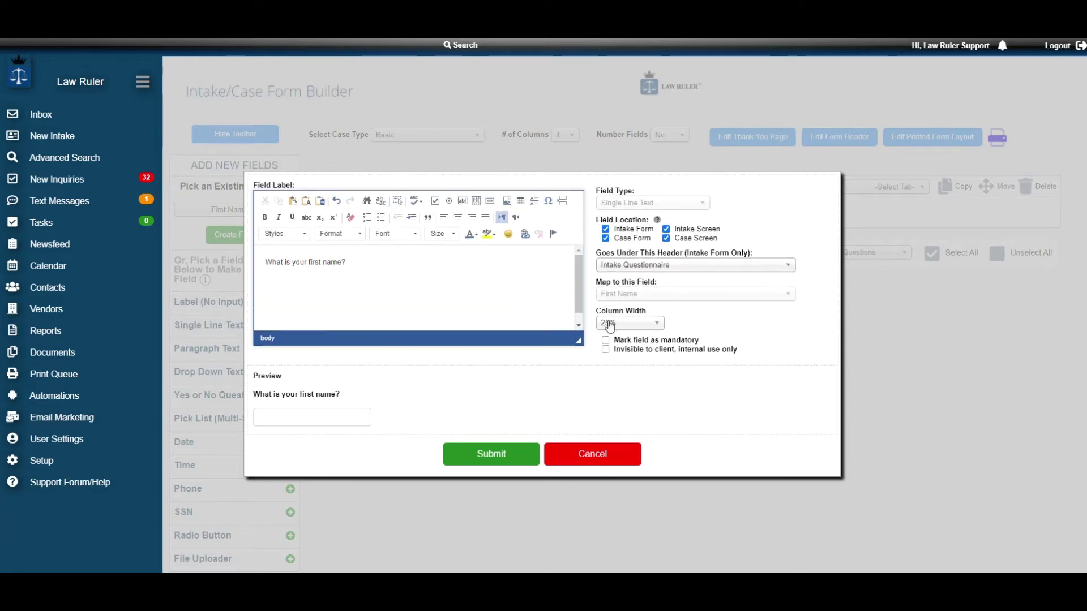
{"action": "scroll", "coordinate": [659, 323], "scroll_direction": "down", "scroll_amount": 1}
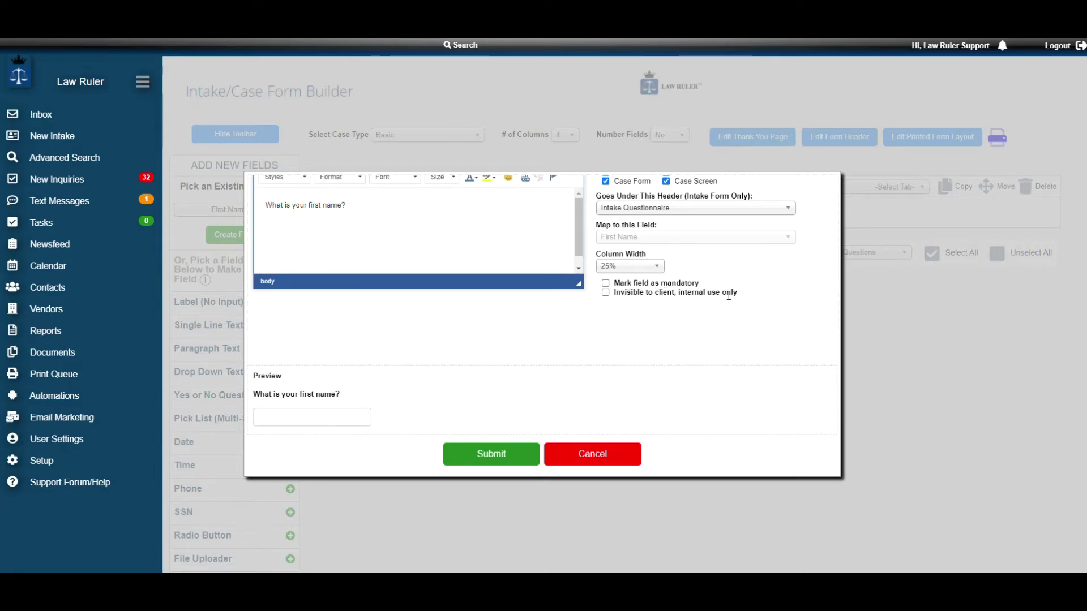
{"action": "scroll", "coordinate": [726, 298], "scroll_direction": "up", "scroll_amount": 1}
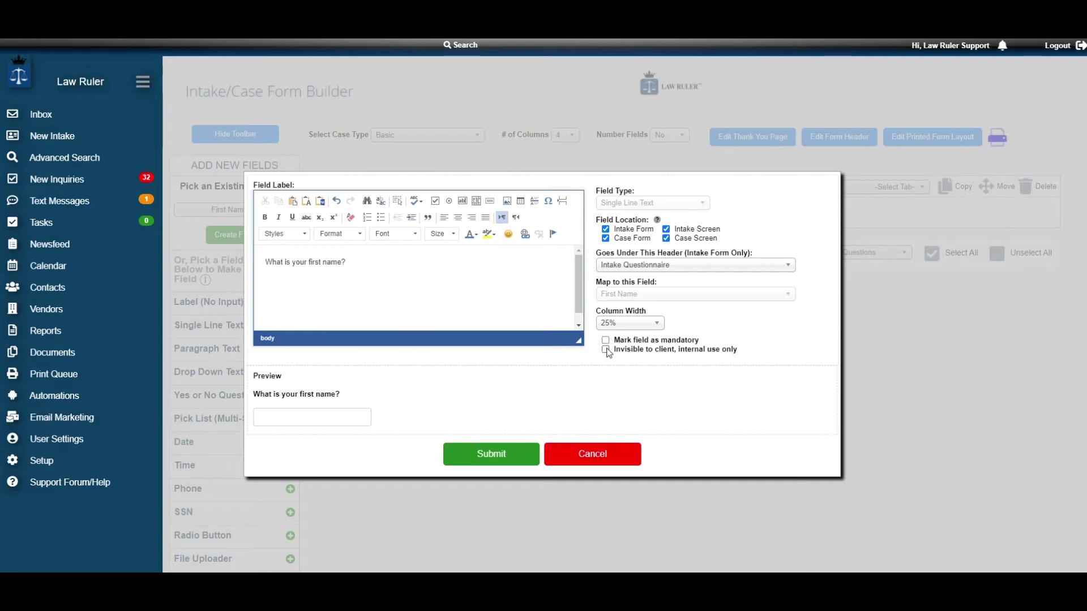
{"action": "scroll", "coordinate": [604, 340], "scroll_direction": "down", "scroll_amount": 2}
{"action": "scroll", "coordinate": [604, 339], "scroll_direction": "up", "scroll_amount": 2}
{"action": "left_click", "coordinate": [483, 463]}
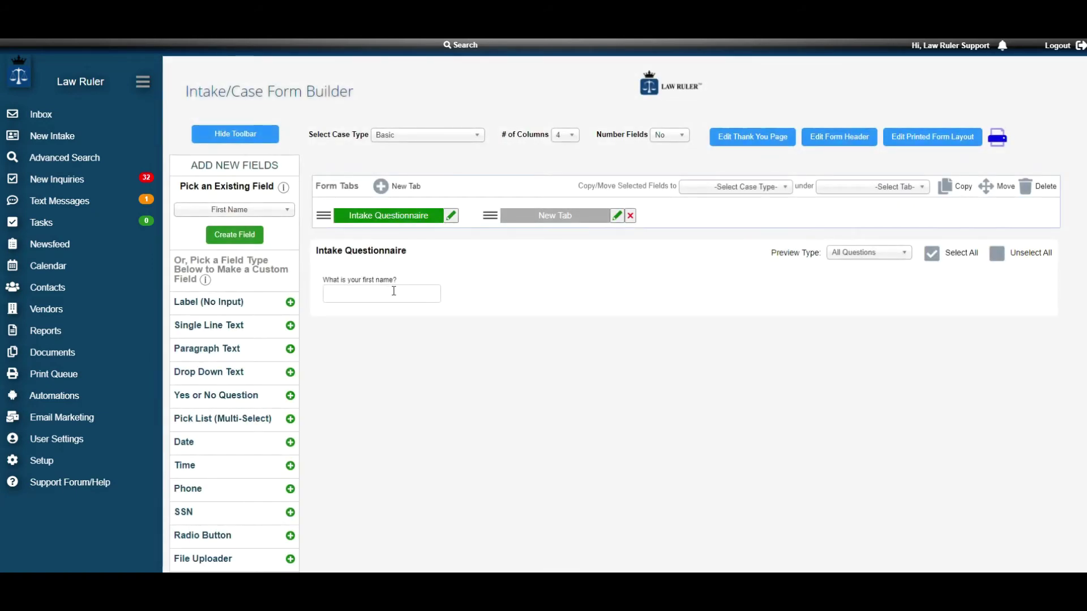
Browse the existing-field list and close it without choosing another field
{"action": "left_click", "coordinate": [249, 210]}
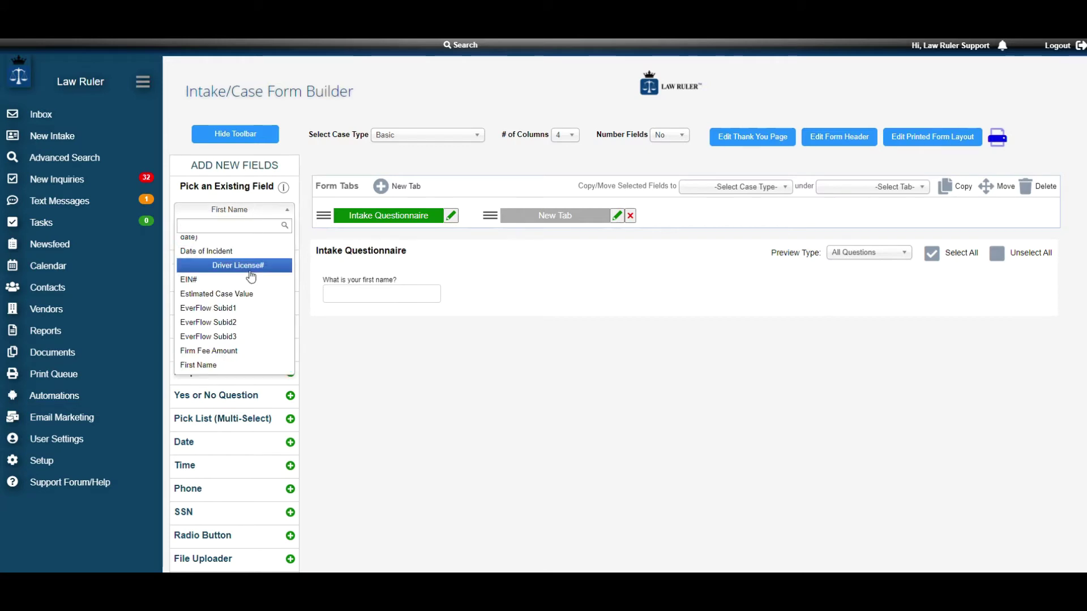
{"action": "scroll", "coordinate": [251, 305], "scroll_direction": "up", "scroll_amount": 6}
{"action": "scroll", "coordinate": [251, 320], "scroll_direction": "up", "scroll_amount": 2}
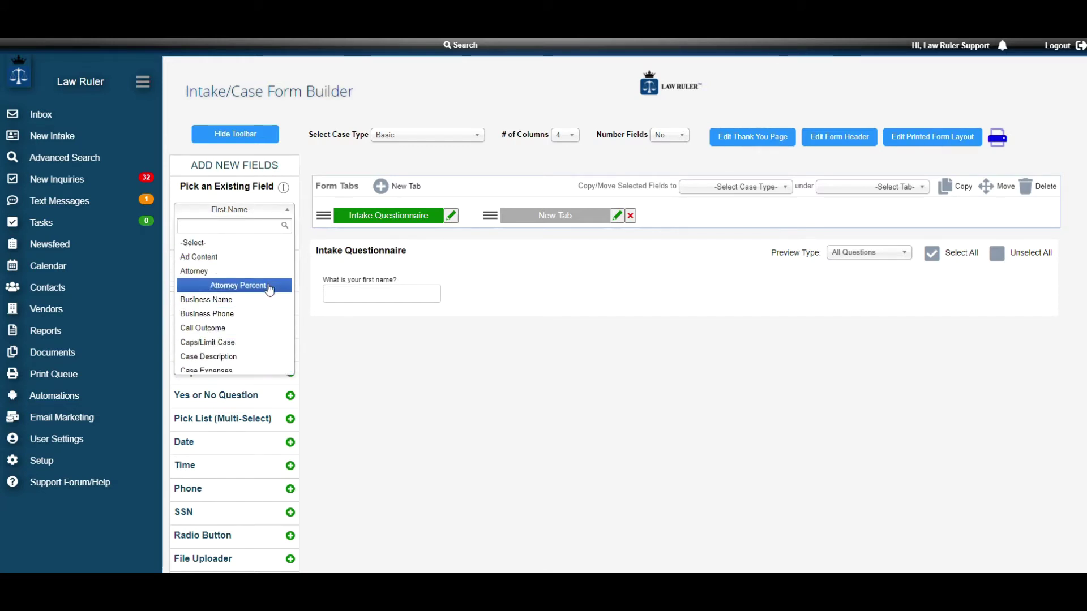
{"action": "left_click", "coordinate": [342, 355]}
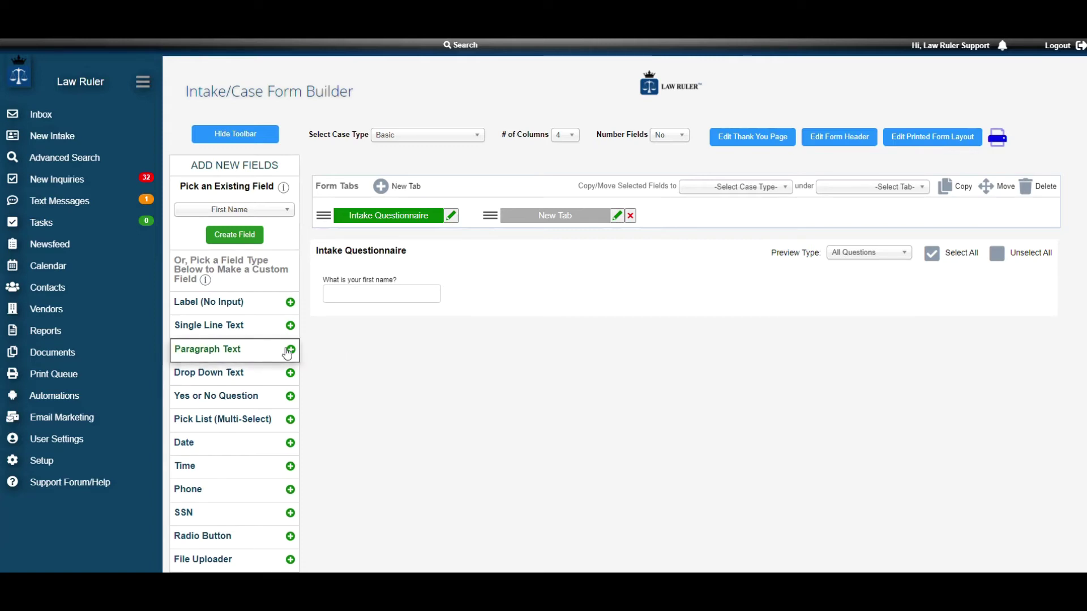
Create a Paragraph Text field, replace 'Untitled' with 'Name of Hospital and Summary of Surgery', and submit
{"action": "left_click", "coordinate": [261, 355]}
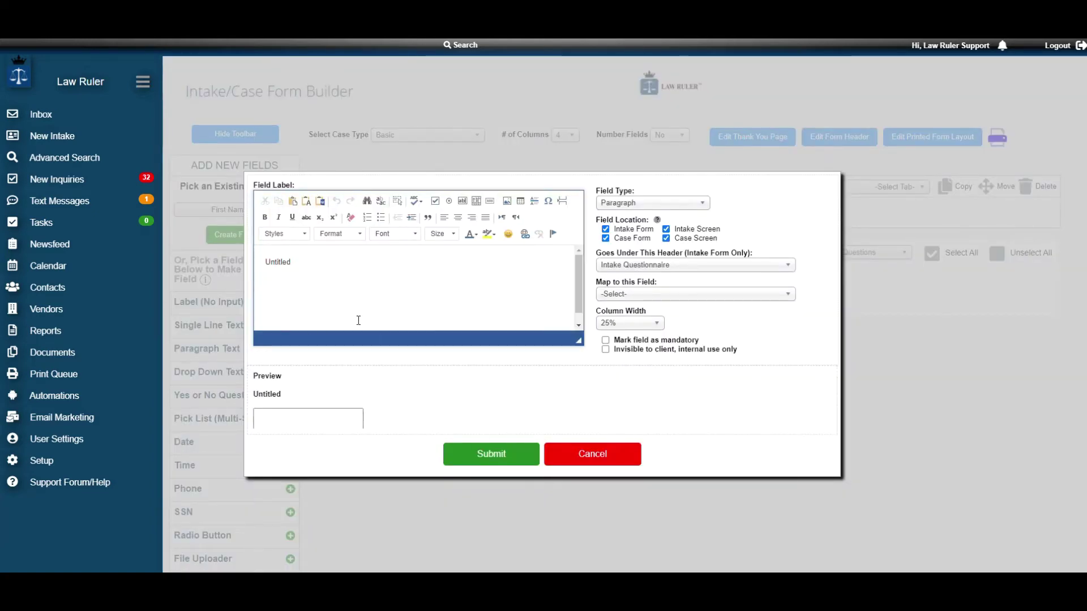
{"action": "left_click", "coordinate": [323, 260]}
{"action": "key", "text": "ctrl+a"}
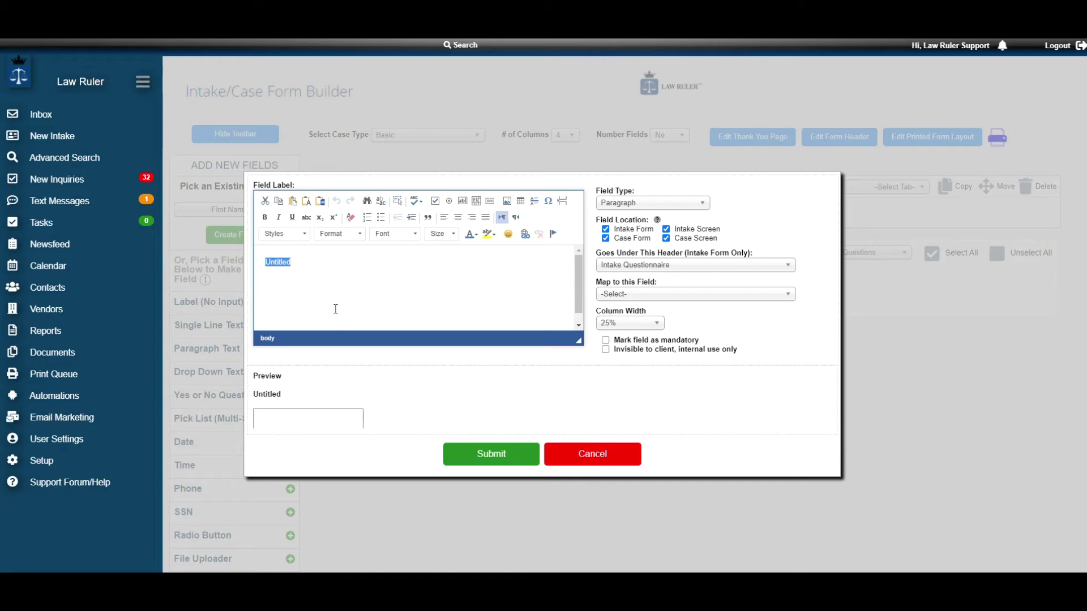
{"action": "type", "text": "Name of Hos"}
{"action": "type", "text": "pt"}
{"action": "type", "text": "ita"}
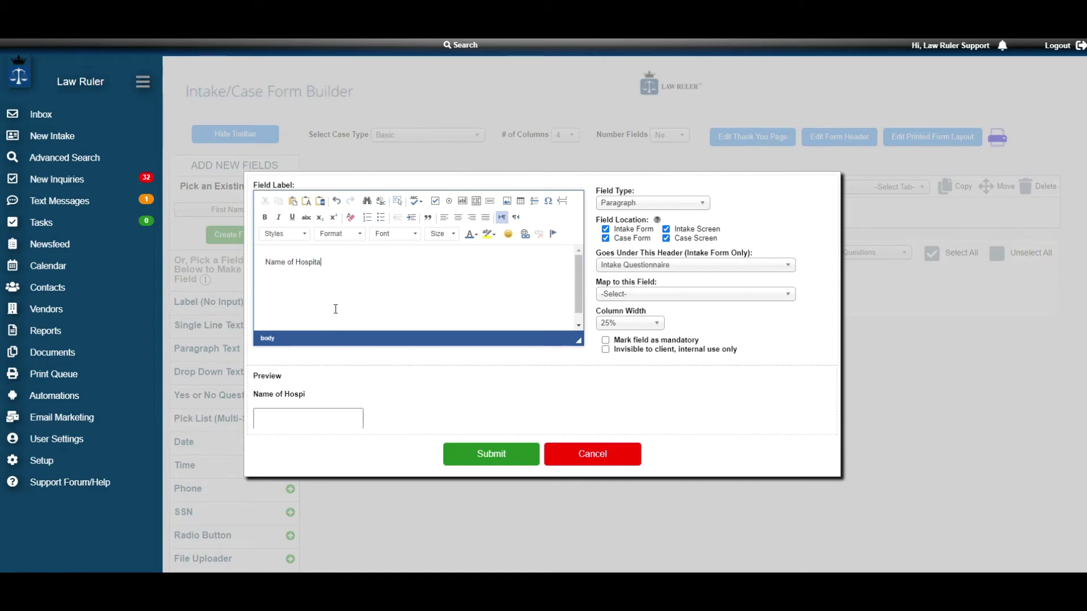
{"action": "type", "text": "l and Summary of "}
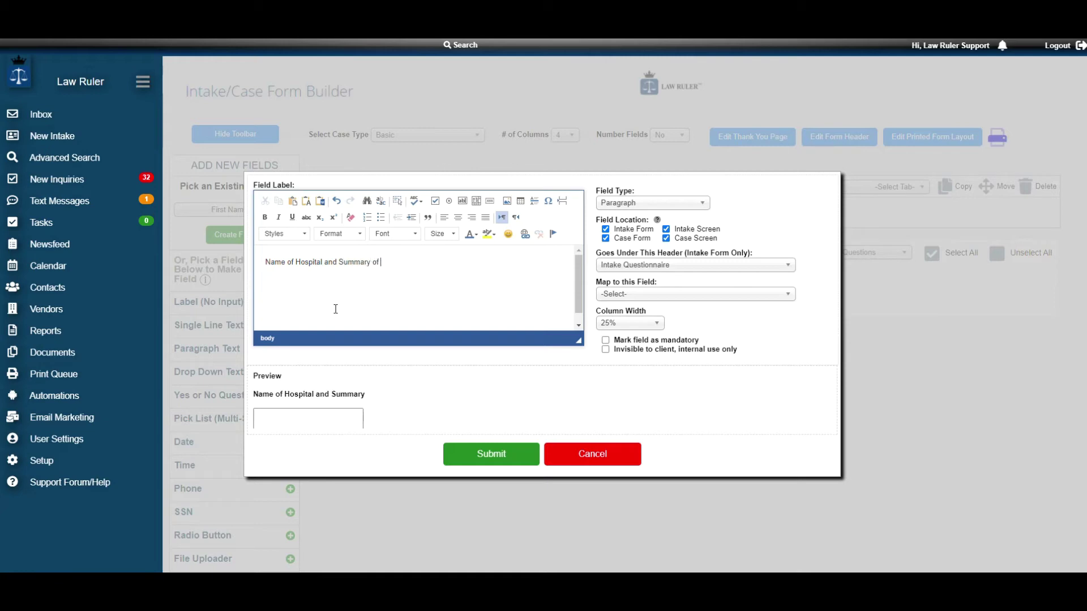
{"action": "type", "text": "Surgery"}
{"action": "left_click", "coordinate": [475, 459]}
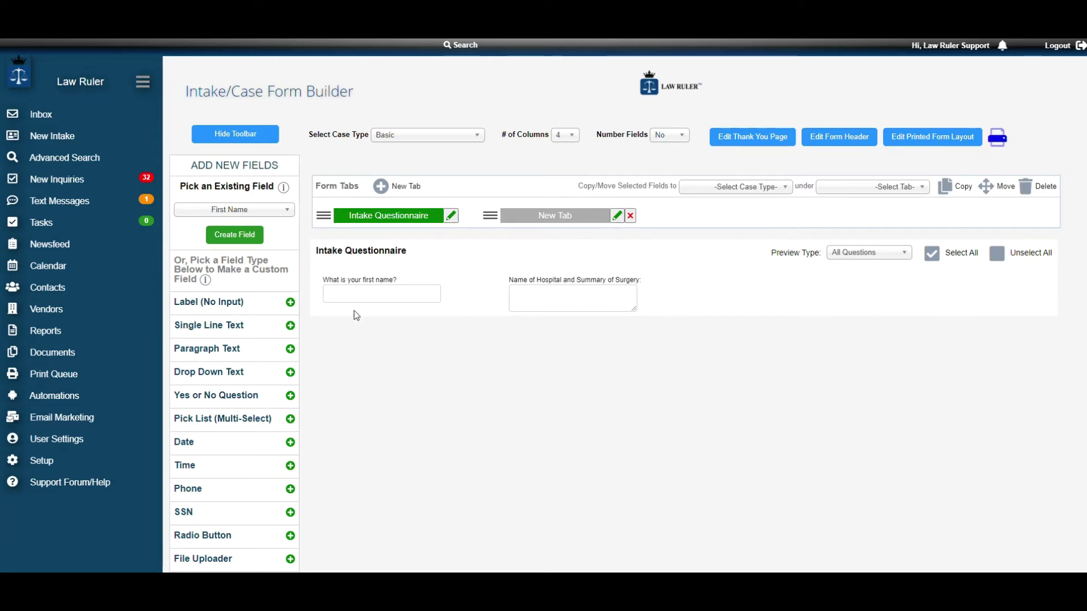
Submit a new formatted single-line text field with a blank label and 50% column width
{"action": "left_click", "coordinate": [290, 302]}
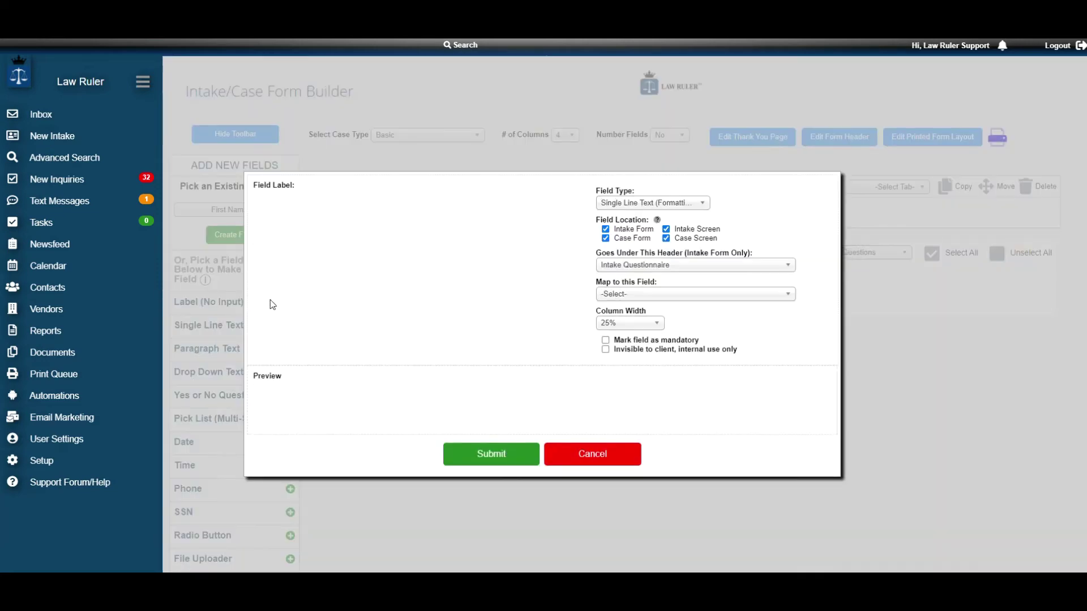
{"action": "triple_click", "coordinate": [446, 286]}
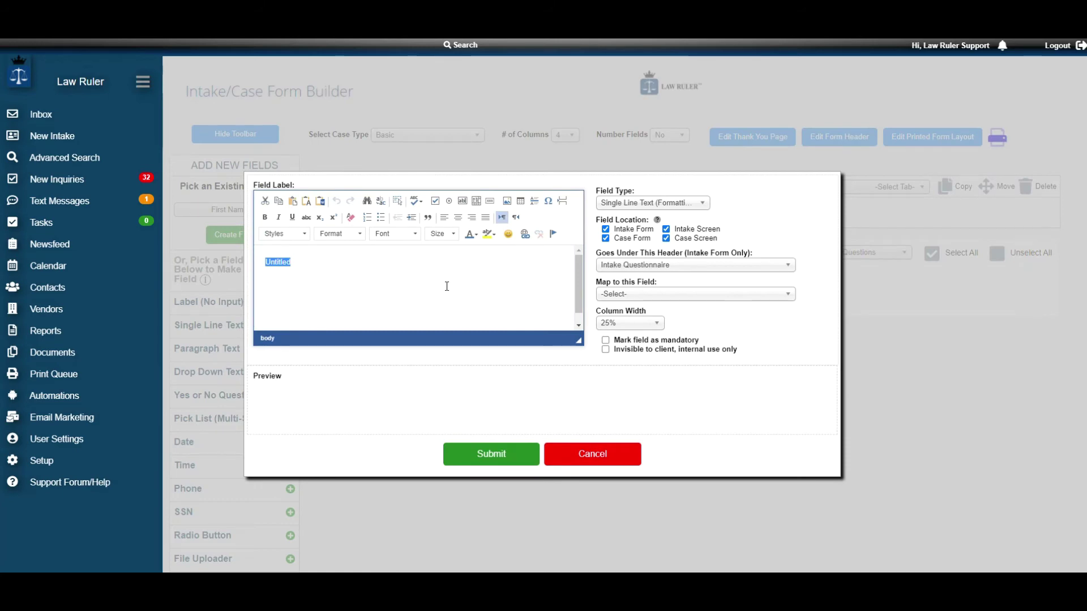
{"action": "key", "text": "BackSpace"}
{"action": "left_click", "coordinate": [648, 324]}
{"action": "scroll", "coordinate": [651, 329], "scroll_direction": "down", "scroll_amount": 2}
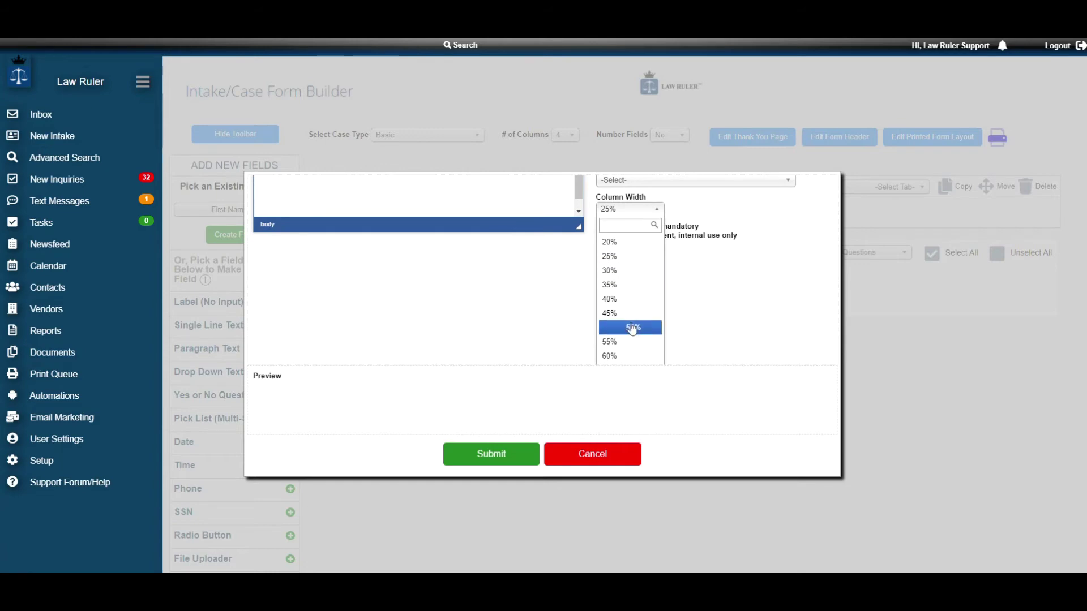
{"action": "left_click", "coordinate": [632, 328]}
{"action": "scroll", "coordinate": [623, 326], "scroll_direction": "up", "scroll_amount": 2}
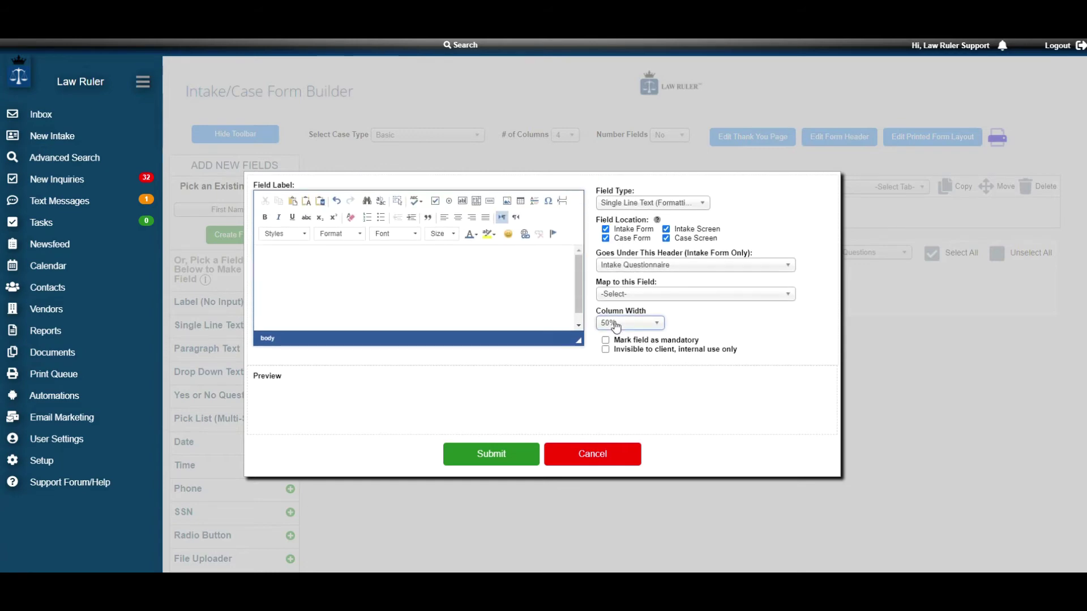
{"action": "left_click", "coordinate": [482, 453]}
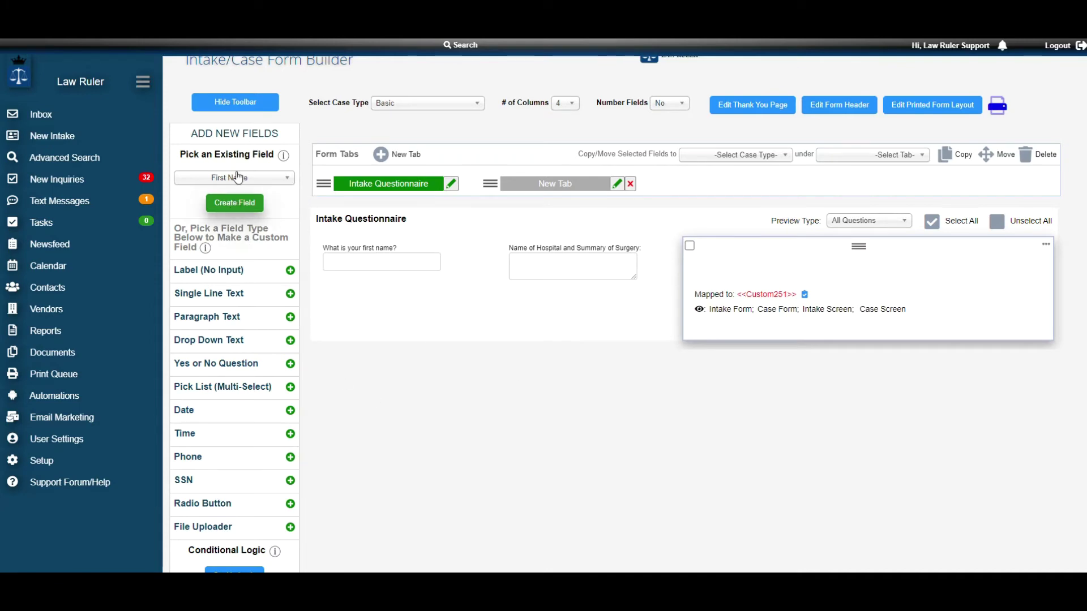
Create a Single Line Text field labelled 'Test Field' and submit it
{"action": "left_click", "coordinate": [274, 295]}
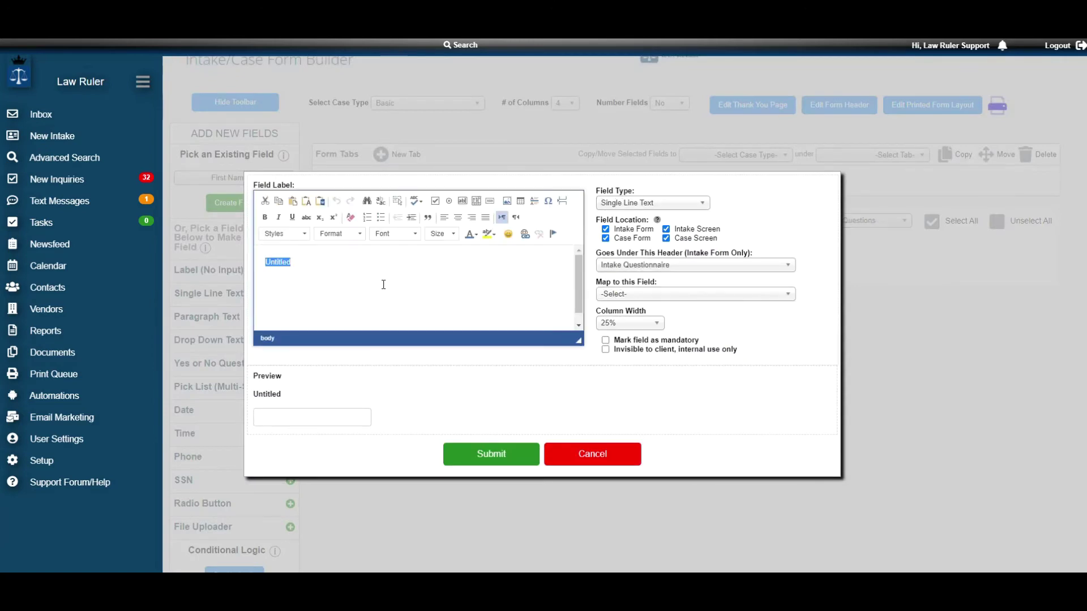
{"action": "type", "text": "Test Field"}
{"action": "left_click", "coordinate": [486, 456]}
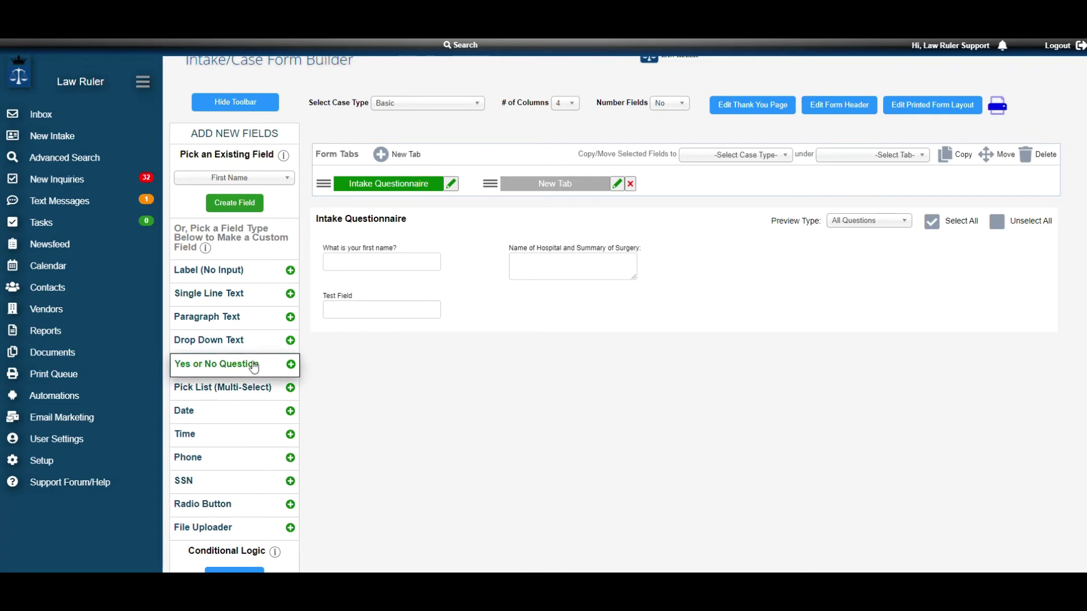
Create a Yes/No question, relabel 'Untitled' to 'Are you Married?', and submit it
{"action": "left_click", "coordinate": [254, 368]}
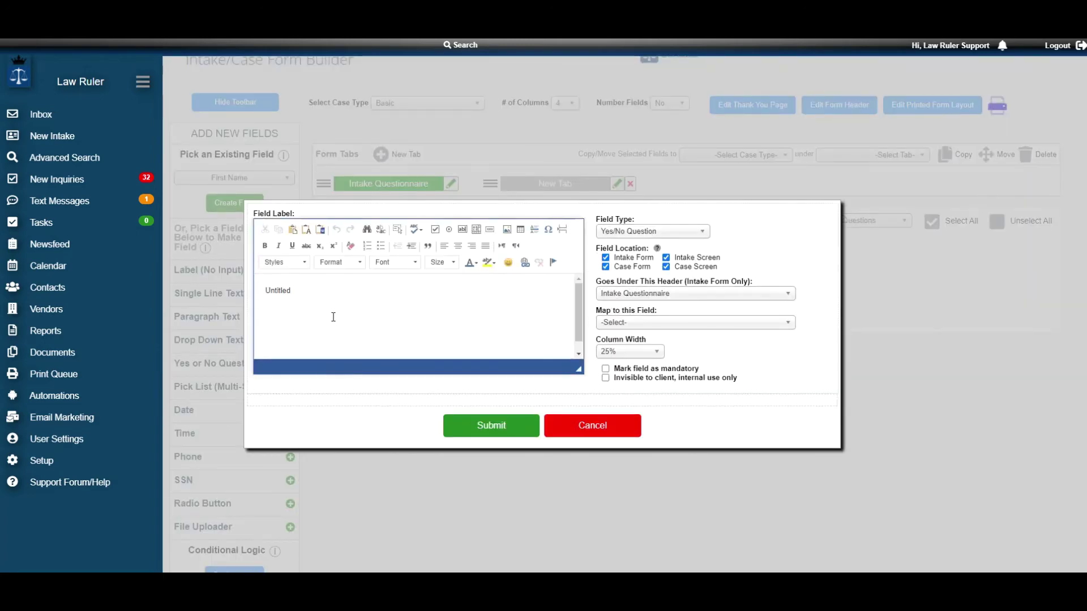
{"action": "left_click", "coordinate": [332, 298]}
{"action": "key", "text": "ctrl+a"}
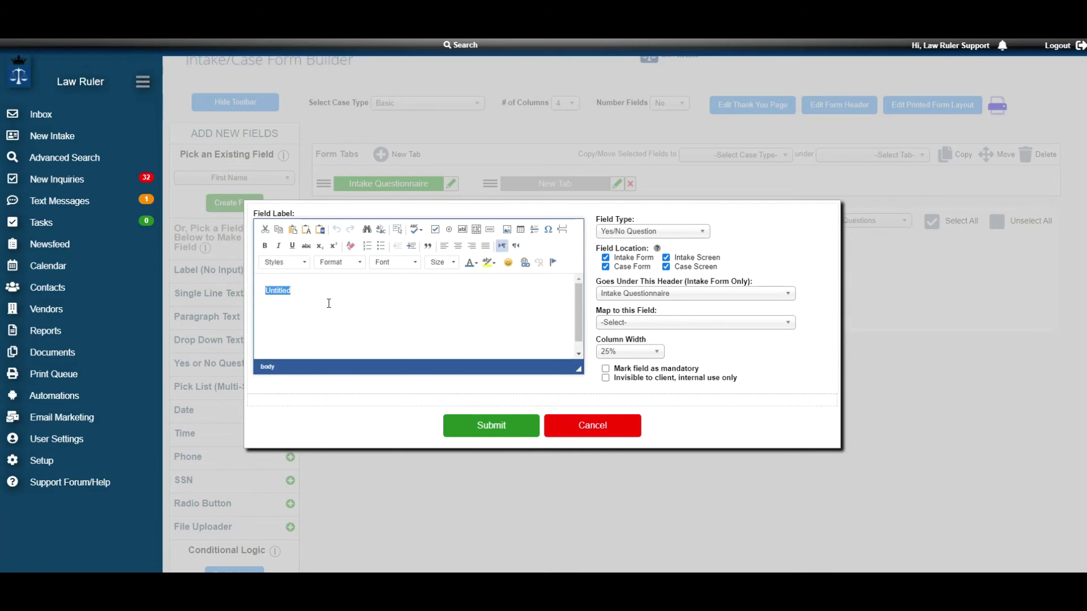
{"action": "type", "text": "Are you Married?"}
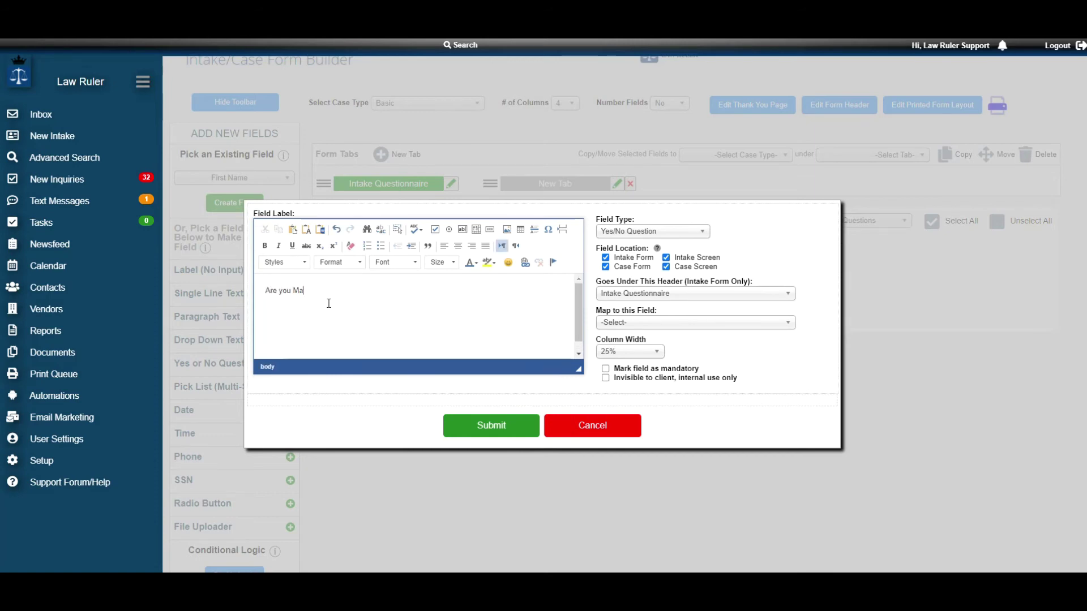
{"action": "left_click", "coordinate": [476, 421]}
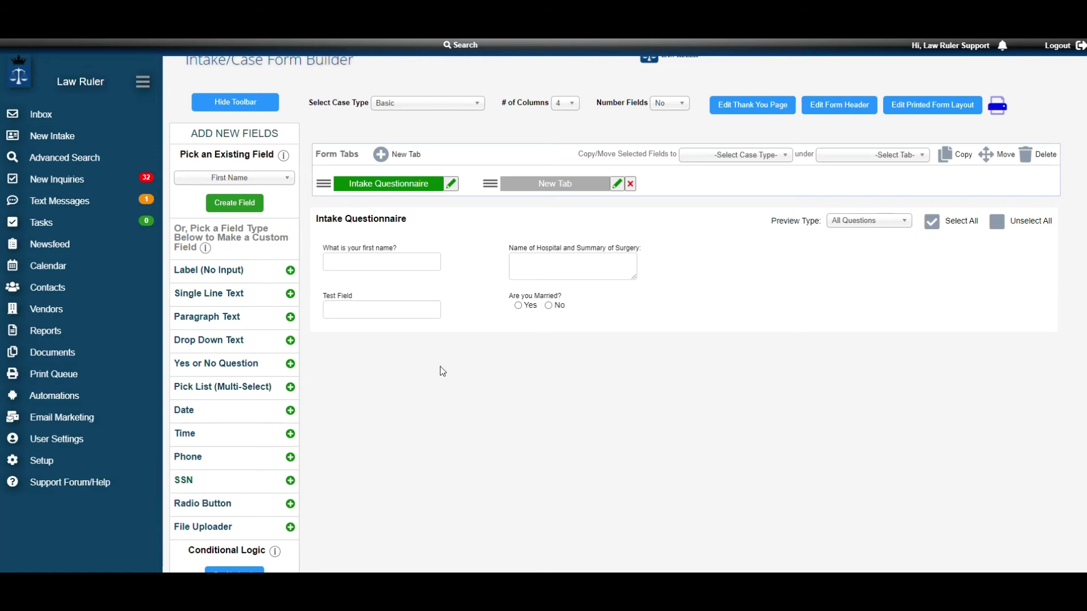
Drag the Test Field card into the right column, in the same row as 'Are you Married?'
{"action": "left_click", "coordinate": [414, 314]}
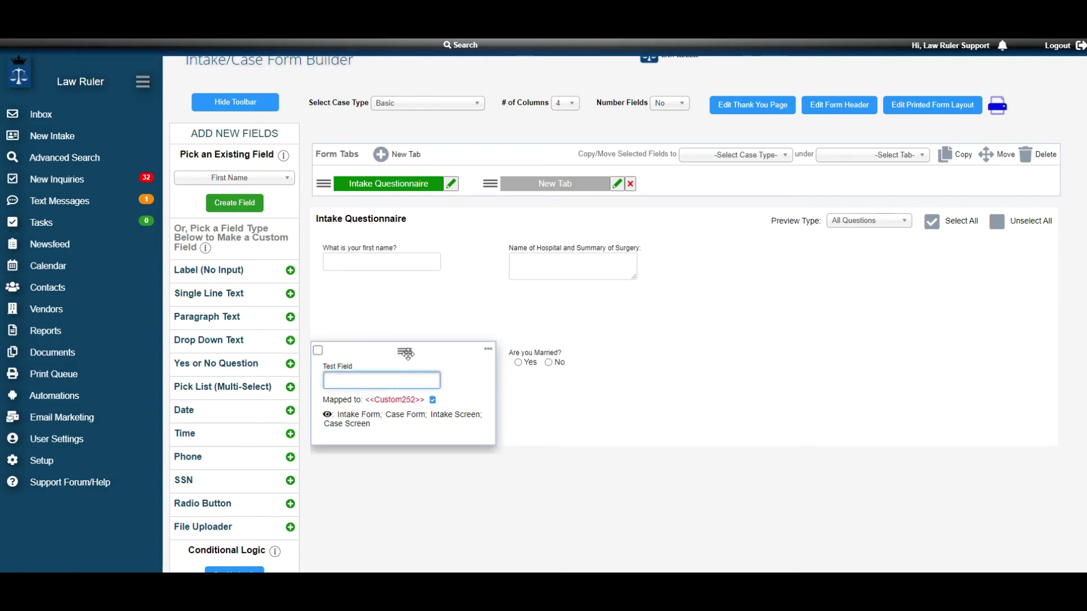
{"action": "left_click_drag", "start_coordinate": [404, 354], "coordinate": [574, 351]}
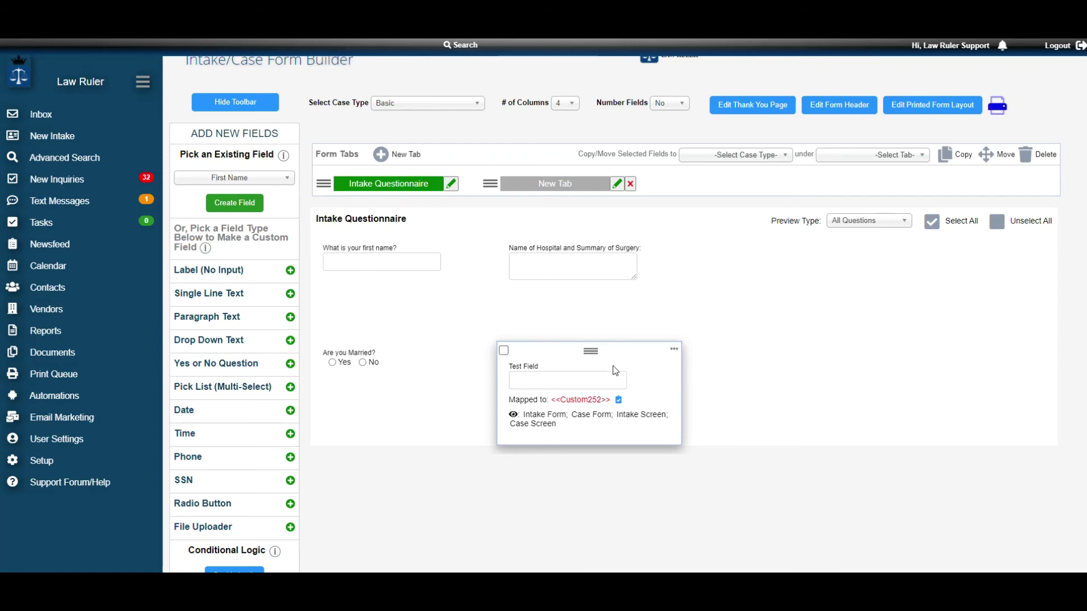
Append '2:' to the Test Field label, making it 'Test Field 2:', and save
{"action": "mouse_move", "coordinate": [668, 361]}
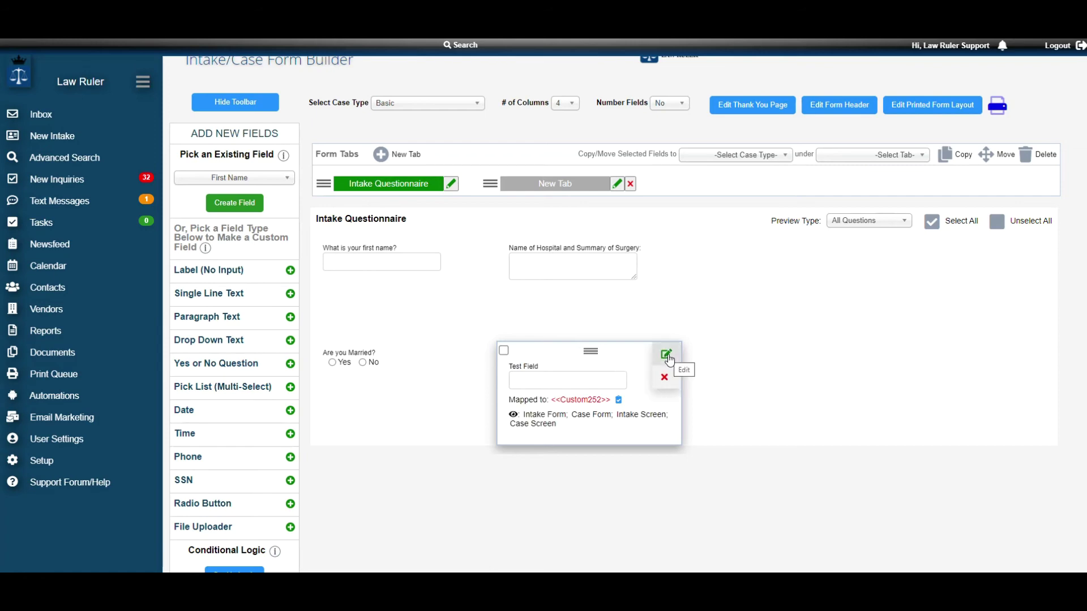
{"action": "left_click", "coordinate": [667, 355]}
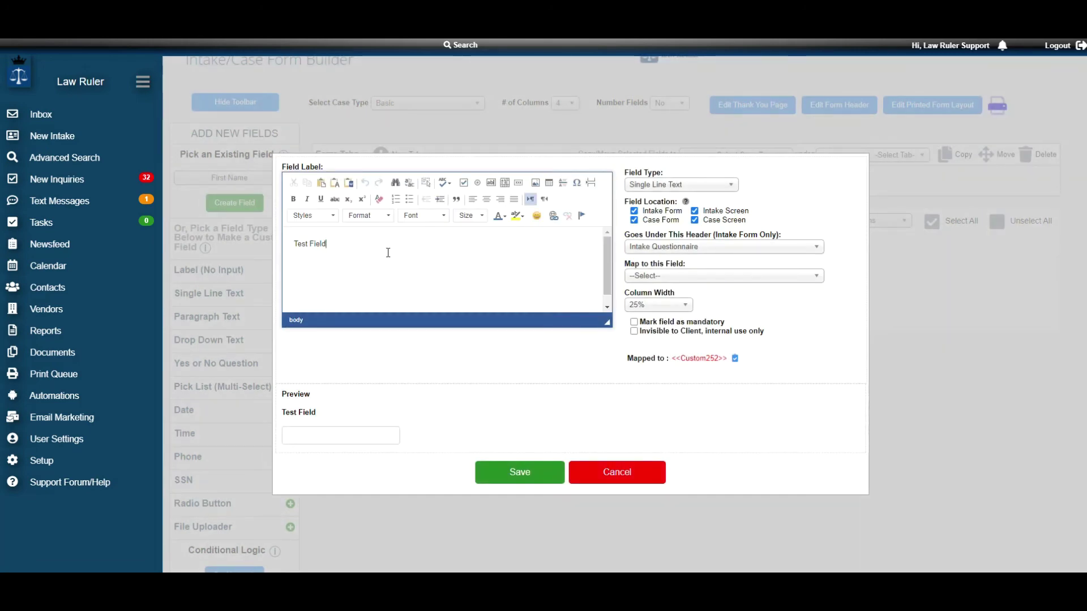
{"action": "type", "text": "2:"}
{"action": "left_click", "coordinate": [501, 474]}
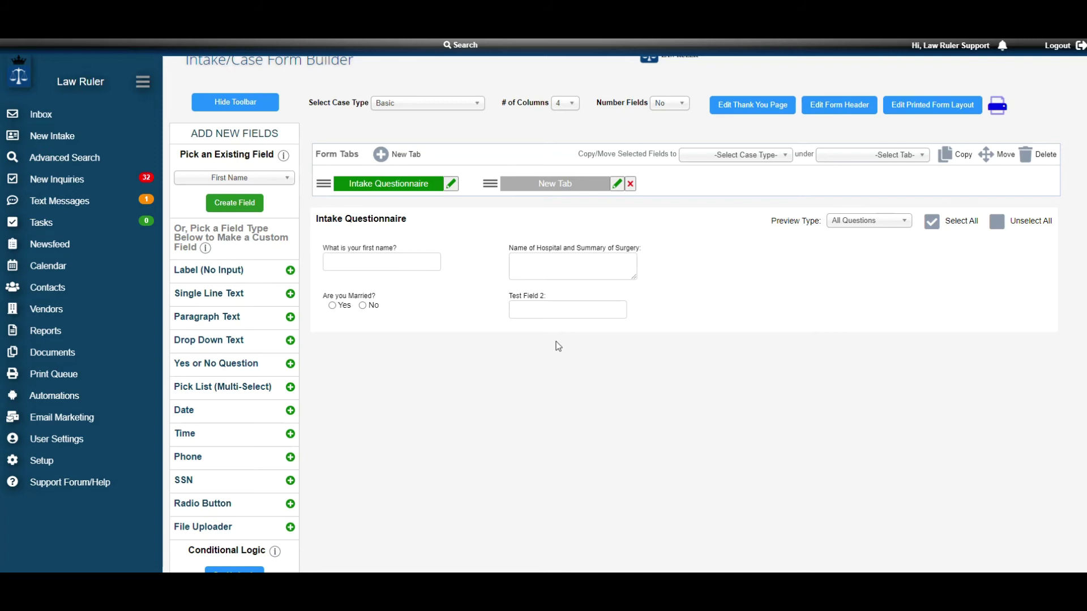
Remove the 'Test Field 2' question from the form and confirm the deletion
{"action": "left_click", "coordinate": [564, 307]}
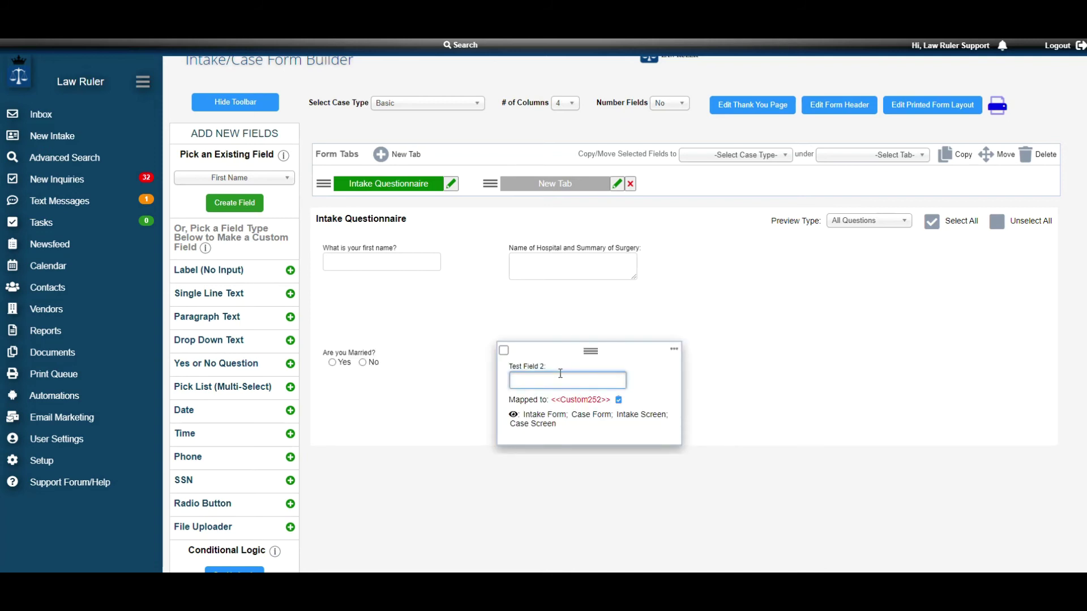
{"action": "mouse_move", "coordinate": [674, 350]}
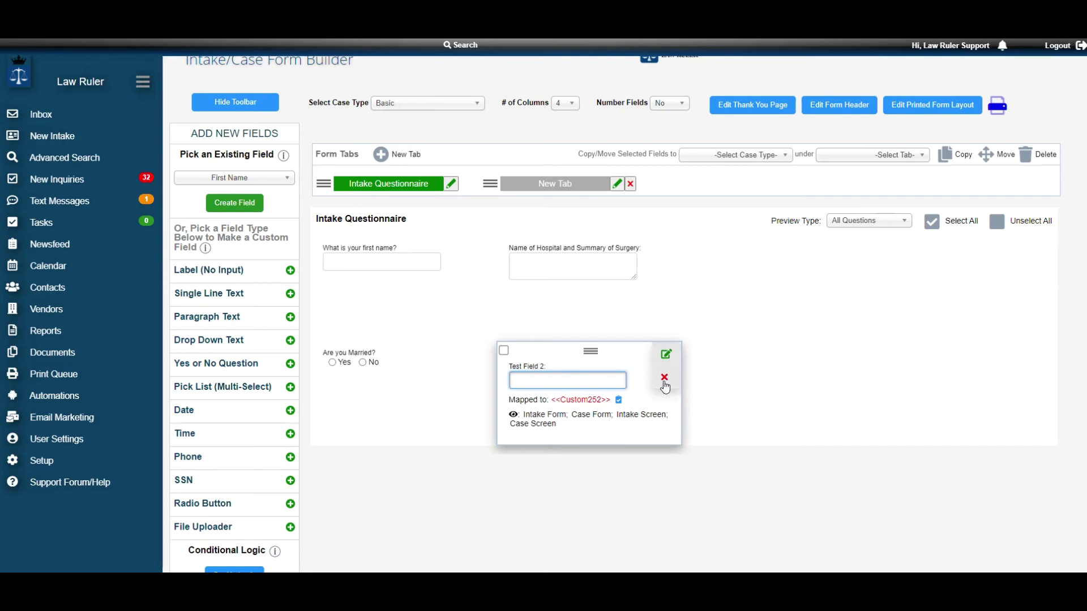
{"action": "left_click", "coordinate": [664, 379]}
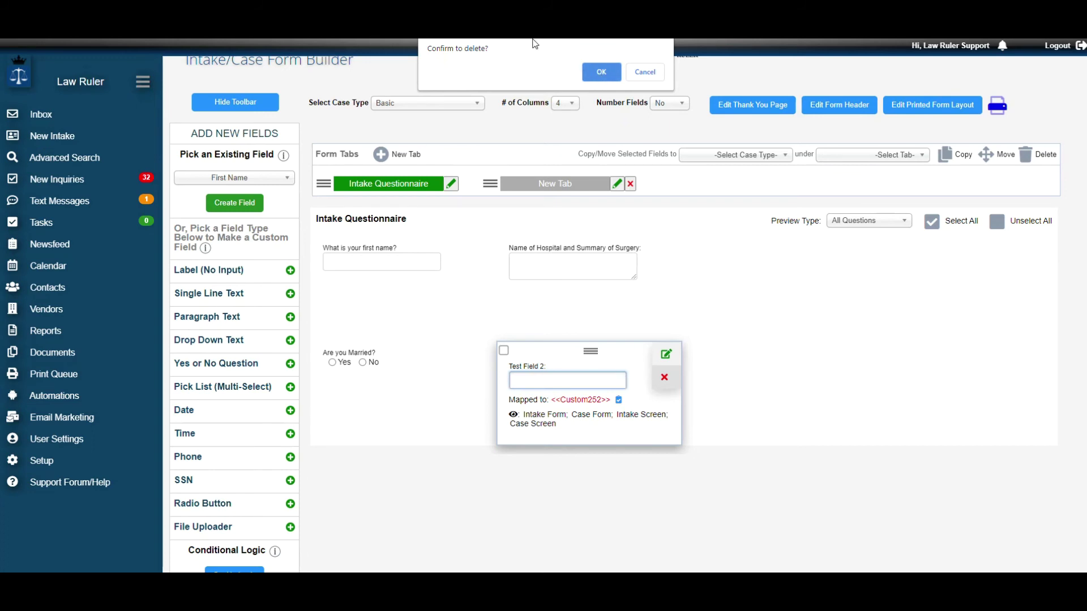
{"action": "left_click", "coordinate": [599, 75]}
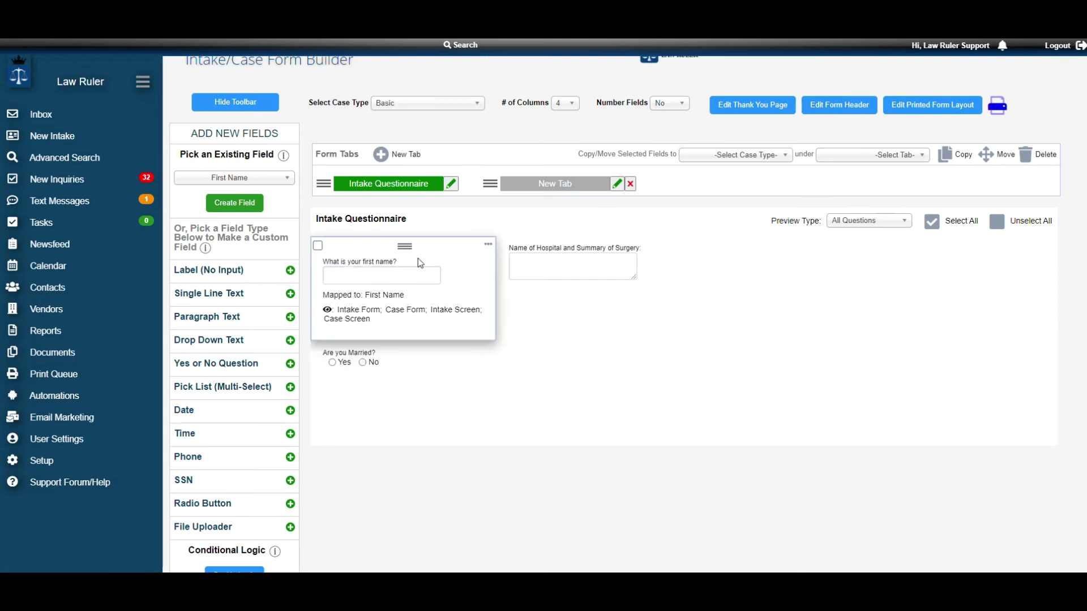
Copy the checked first-name question to 3M Earplugs > General Case Questions and dismiss the success message
{"action": "left_click", "coordinate": [419, 259]}
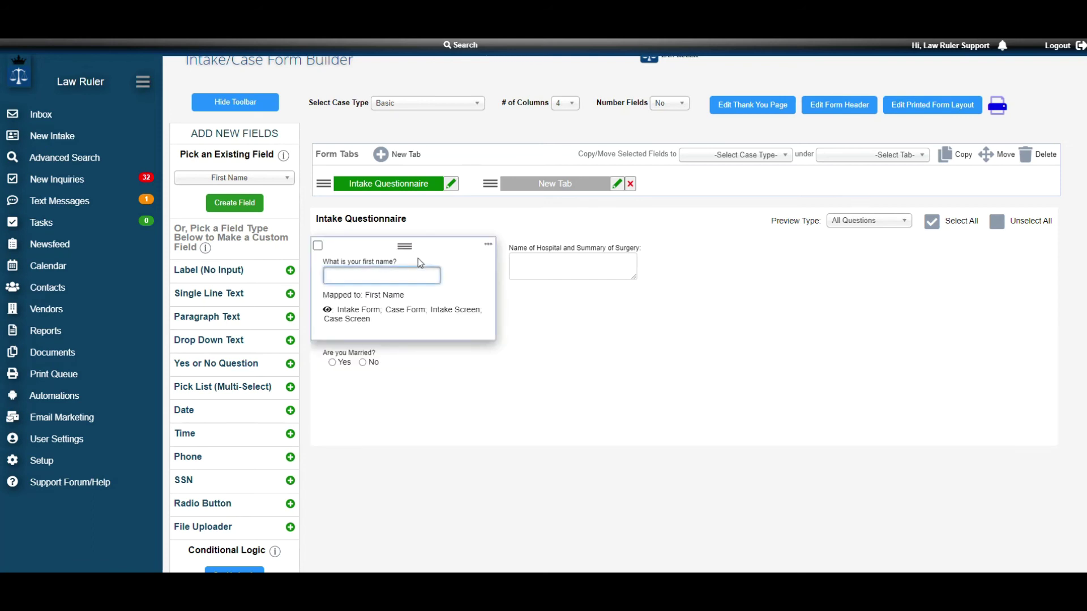
{"action": "left_click", "coordinate": [318, 246]}
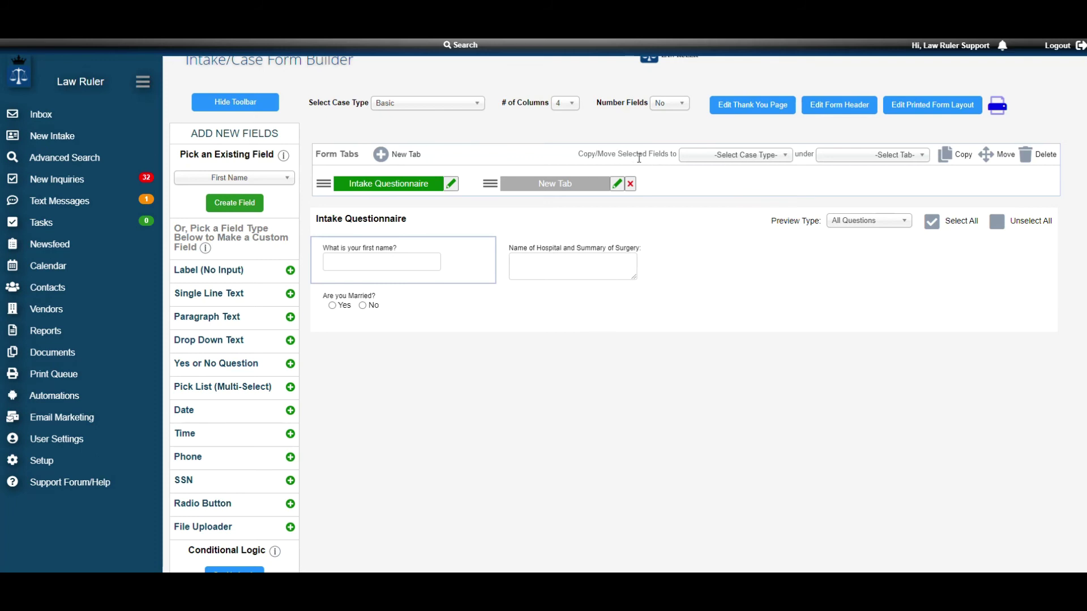
{"action": "left_click", "coordinate": [719, 158]}
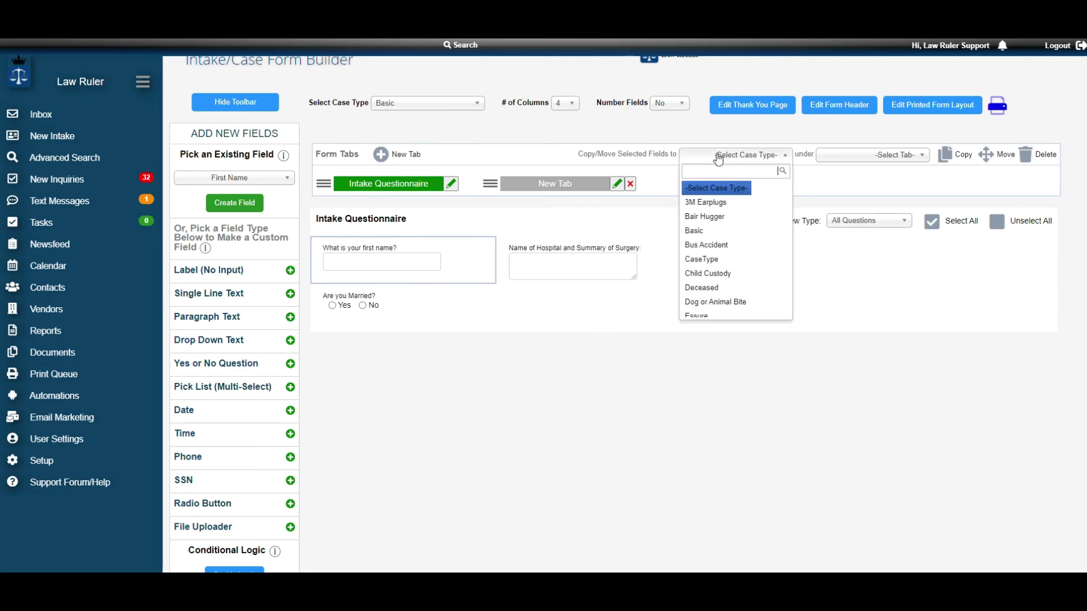
{"action": "left_click", "coordinate": [715, 203]}
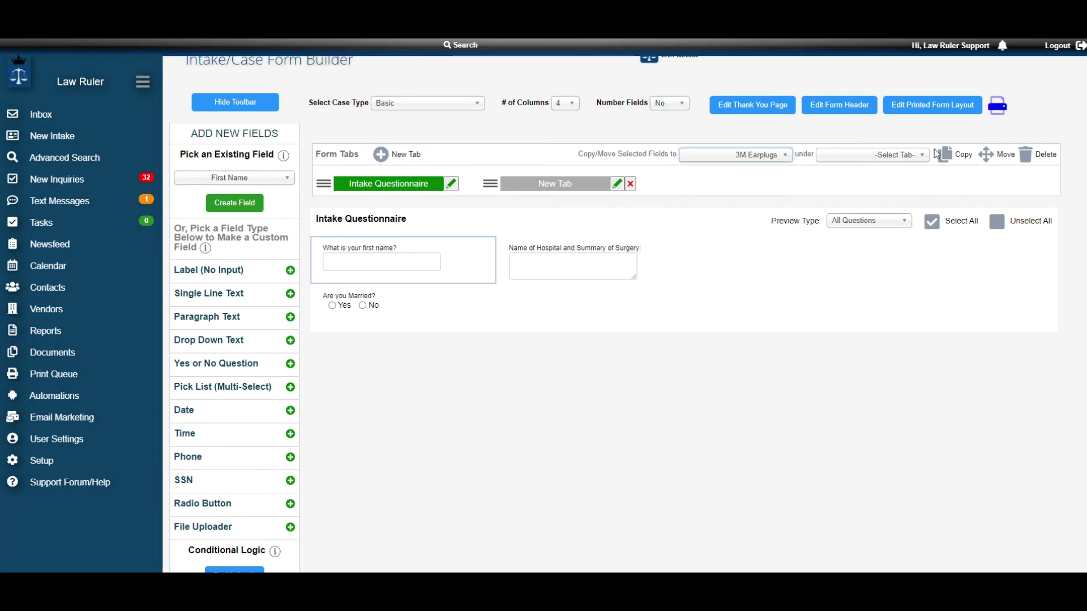
{"action": "left_click", "coordinate": [905, 157]}
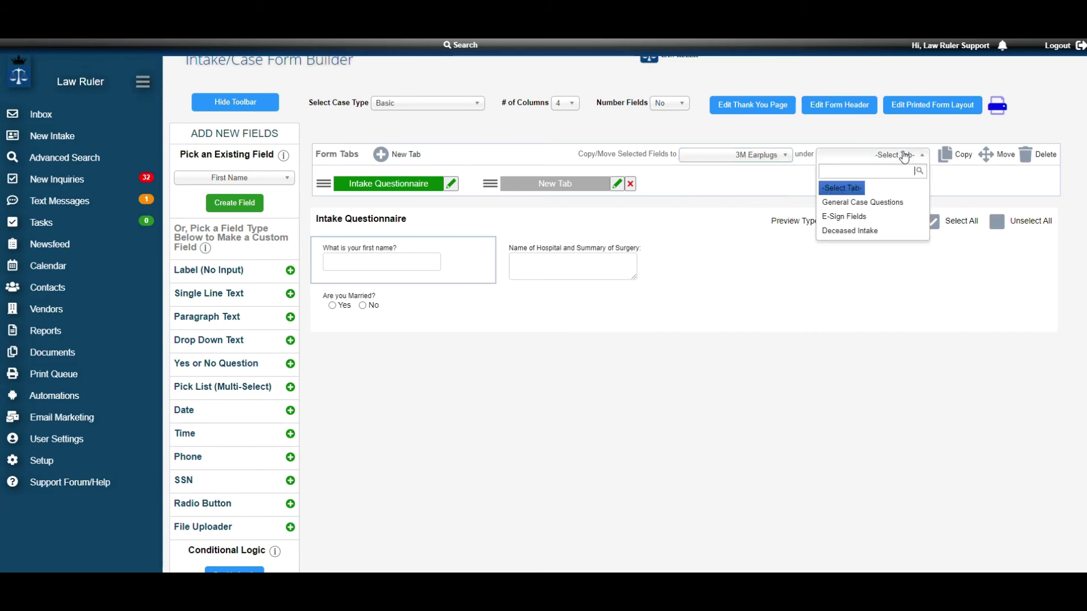
{"action": "left_click", "coordinate": [861, 202]}
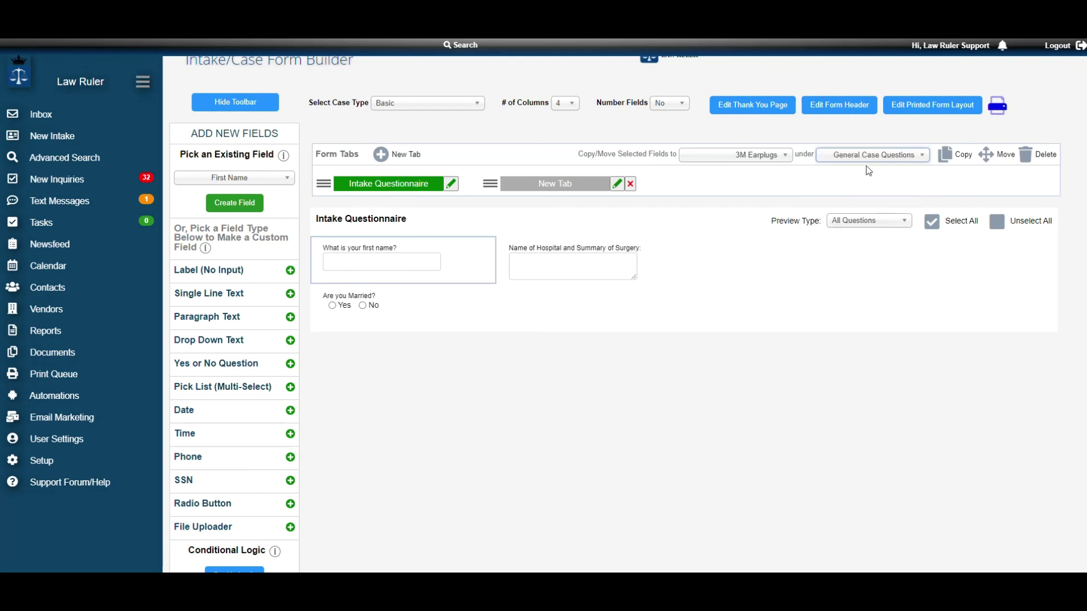
{"action": "left_click", "coordinate": [957, 155]}
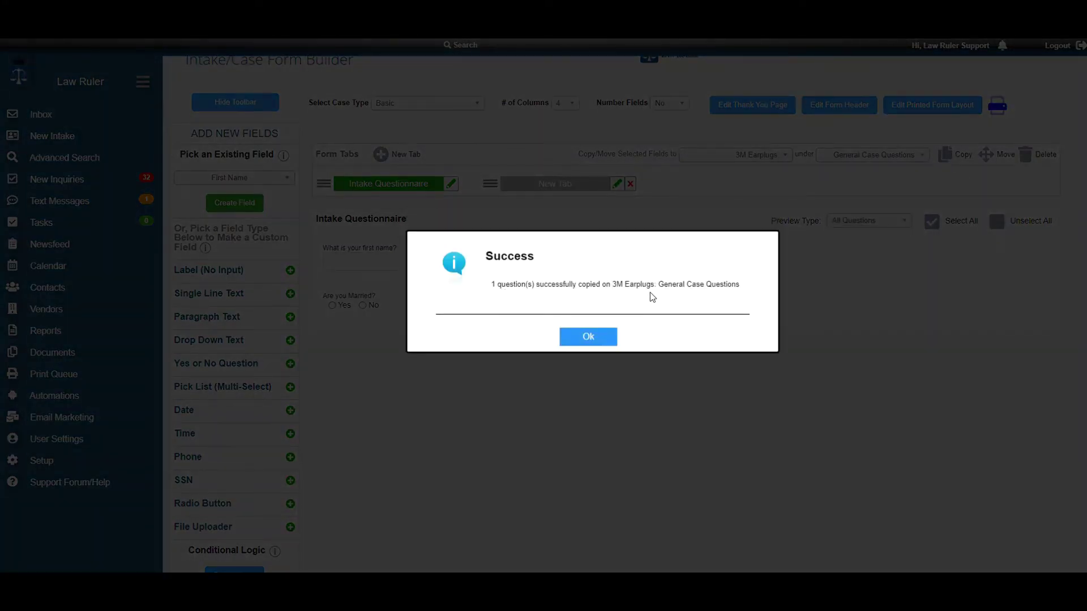
{"action": "left_click", "coordinate": [589, 336]}
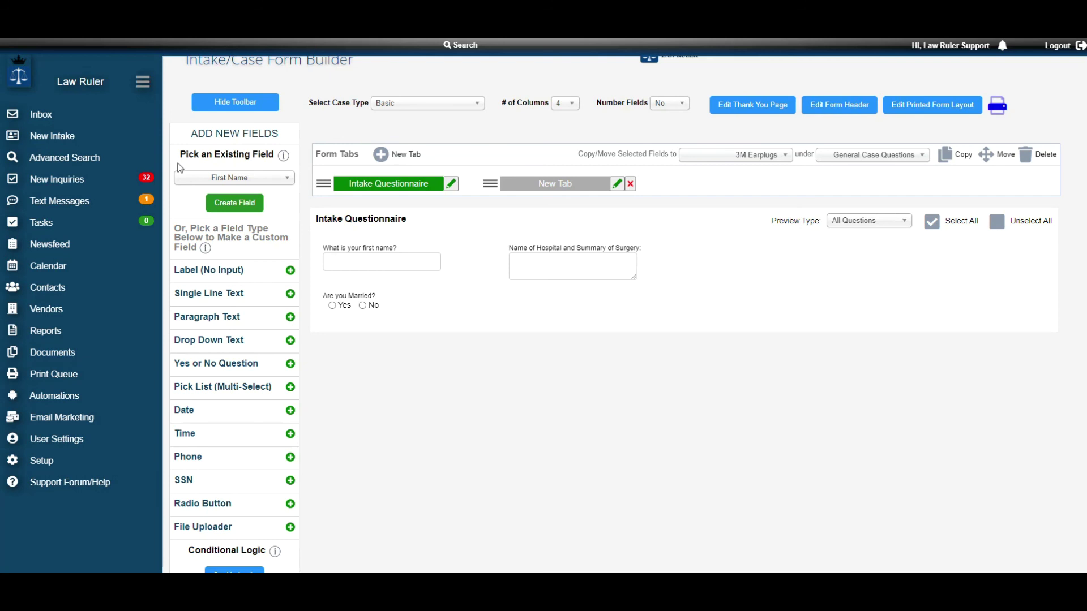
Go to the Inbox and open the newest Basic-type lead's record
{"action": "left_click", "coordinate": [89, 116]}
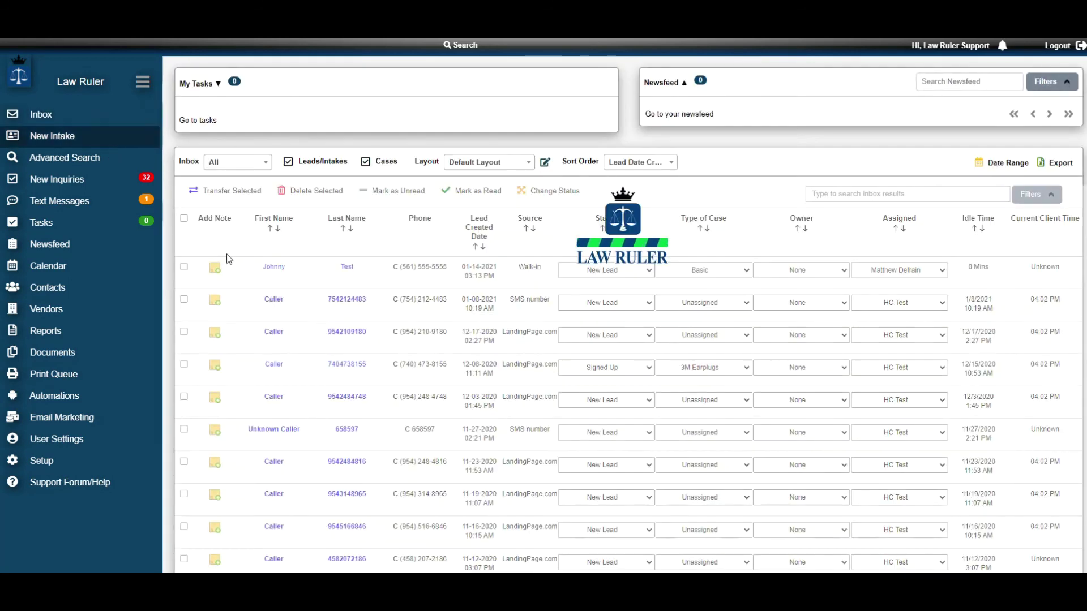
{"action": "left_click", "coordinate": [276, 258]}
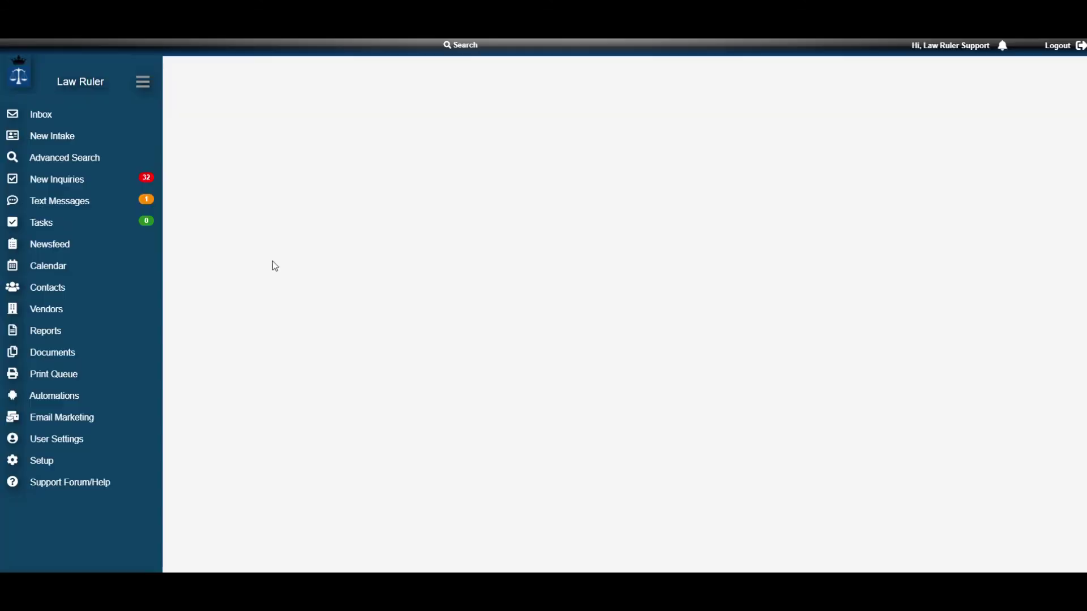